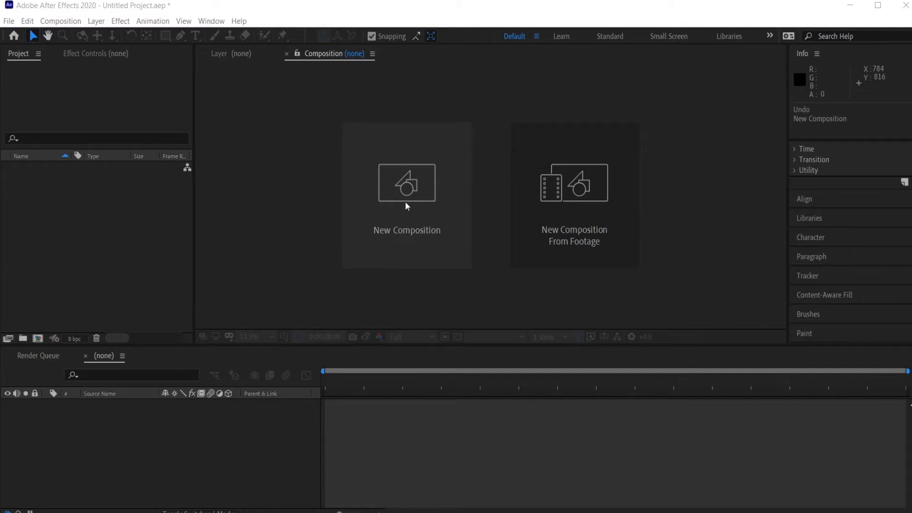
# Create a 1920 × 1080 px composition at 30 fps with a green 00F017 background
pyautogui.click(402, 183)
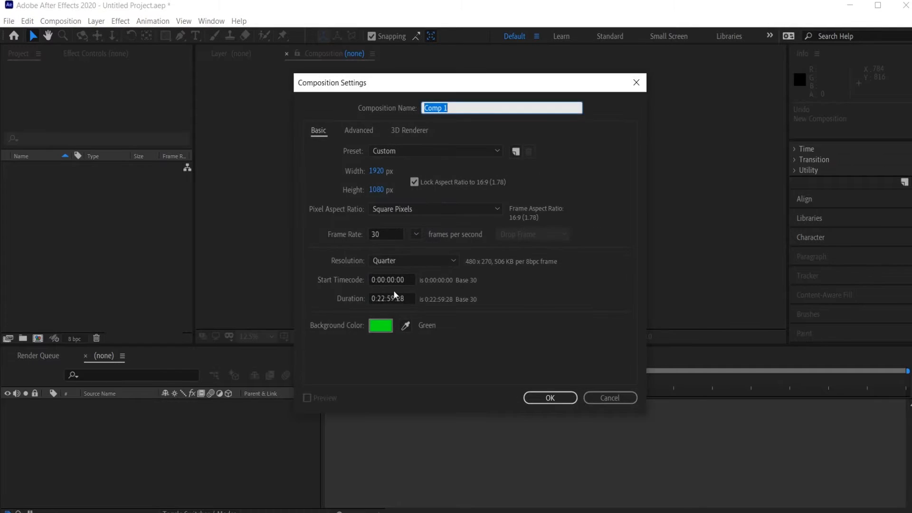
pyautogui.click(378, 328)
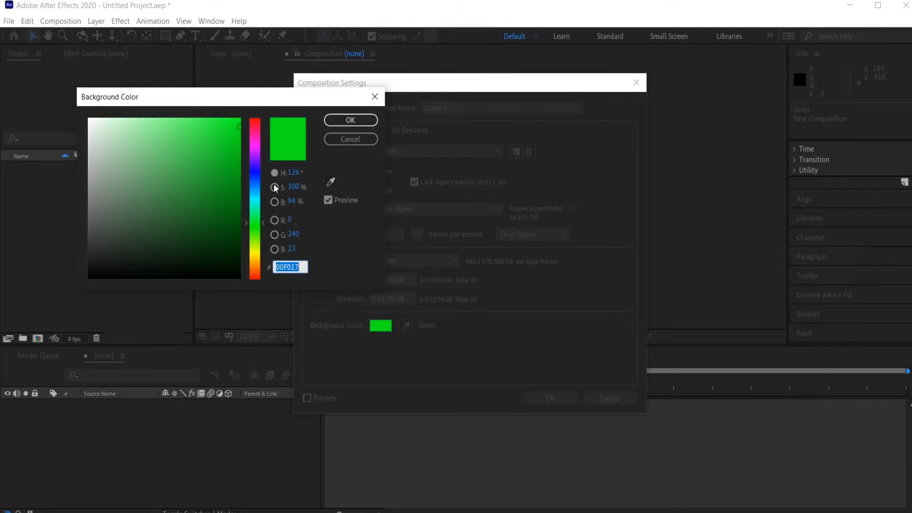
pyautogui.click(350, 126)
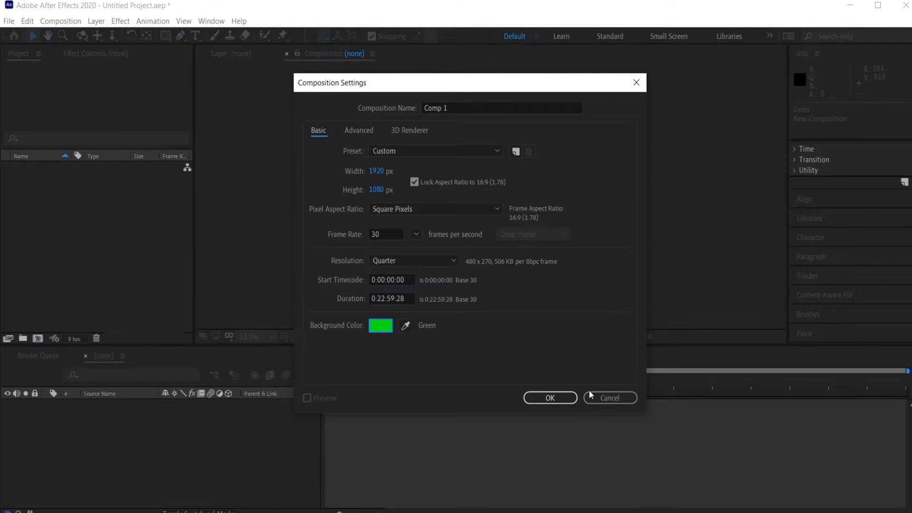
pyautogui.click(551, 399)
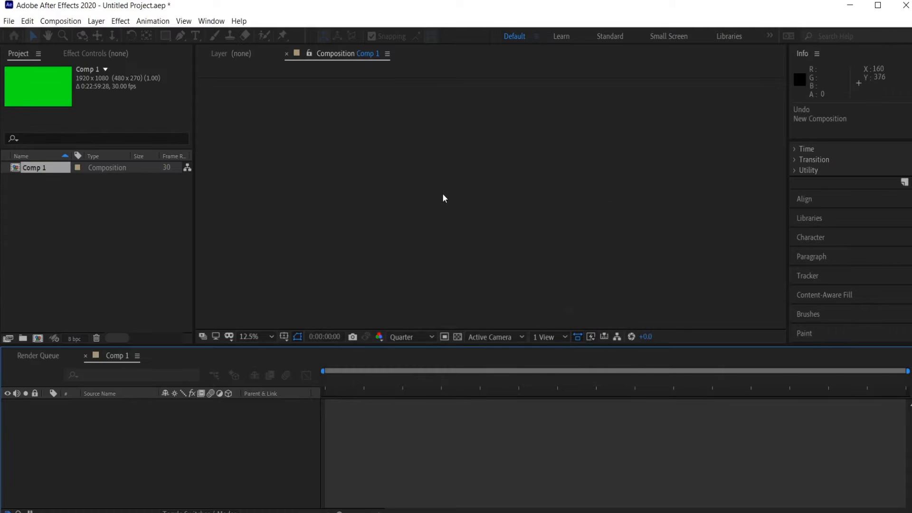
# Switch the composition preview resolution to Full and return it to Quarter
pyautogui.scroll(1, 487, 224)
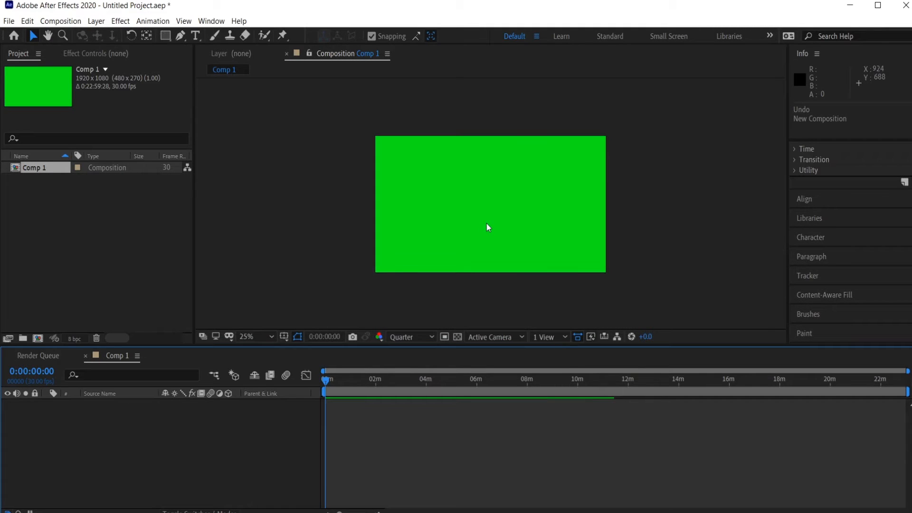
pyautogui.moveTo(475, 220); pyautogui.dragTo(464, 199)
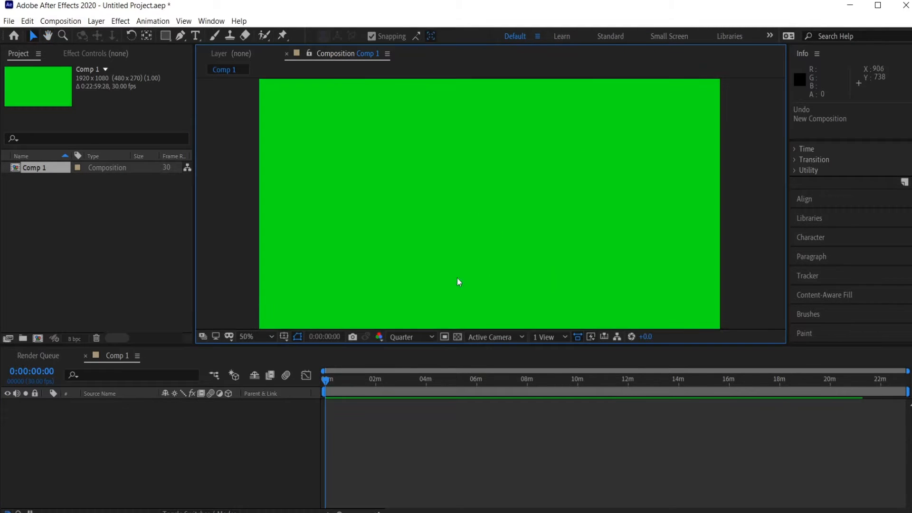
pyautogui.scroll(2, 475, 252)
pyautogui.click(408, 337)
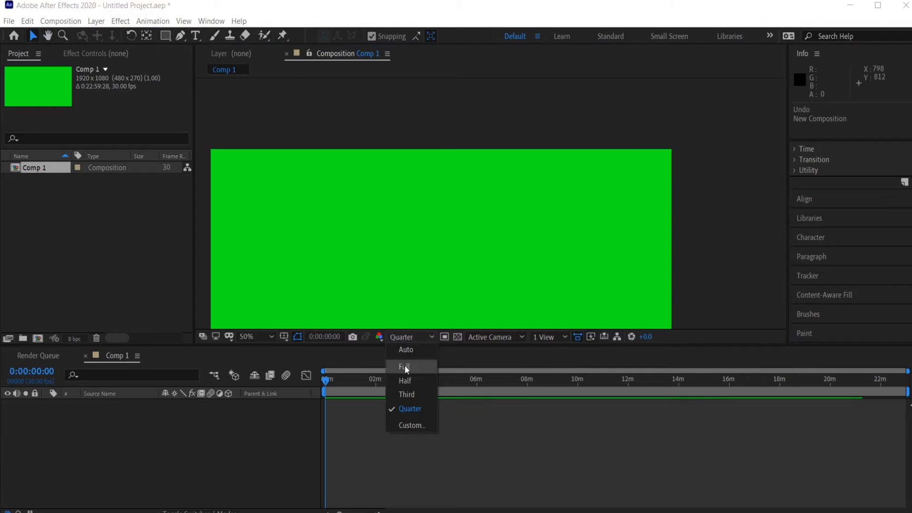
pyautogui.click(404, 366)
pyautogui.click(409, 336)
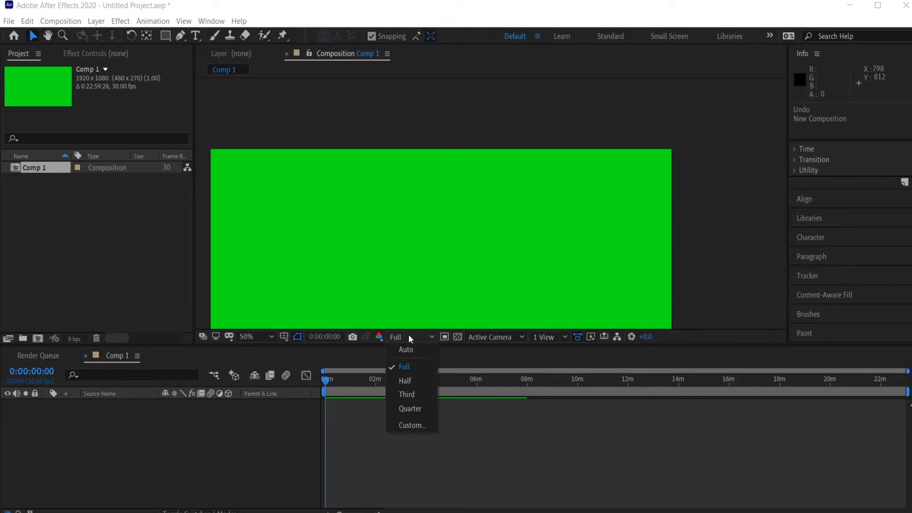
pyautogui.click(409, 411)
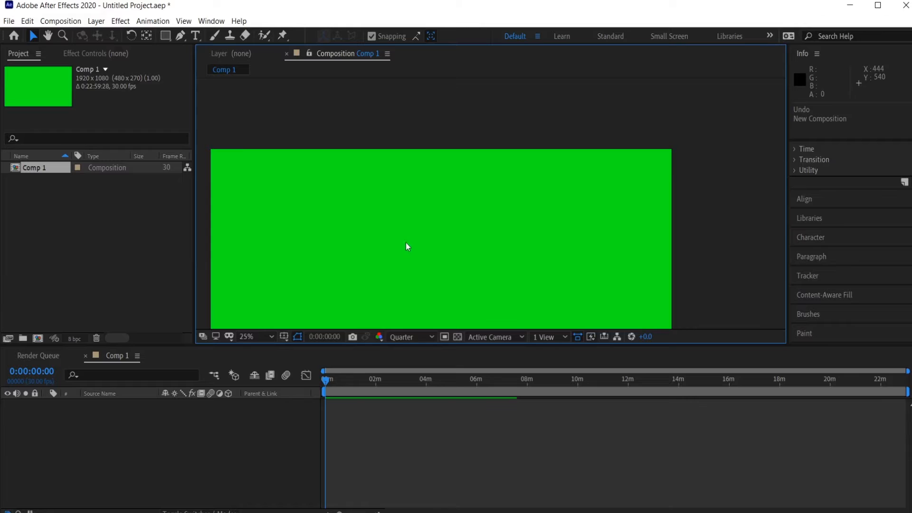
# Create a white FFFFFF solid layer of 1920 × 1080 px with square pixels
pyautogui.scroll(-1, 405, 242)
pyautogui.moveTo(406, 243); pyautogui.dragTo(426, 252)
pyautogui.scroll(-1, 424, 253)
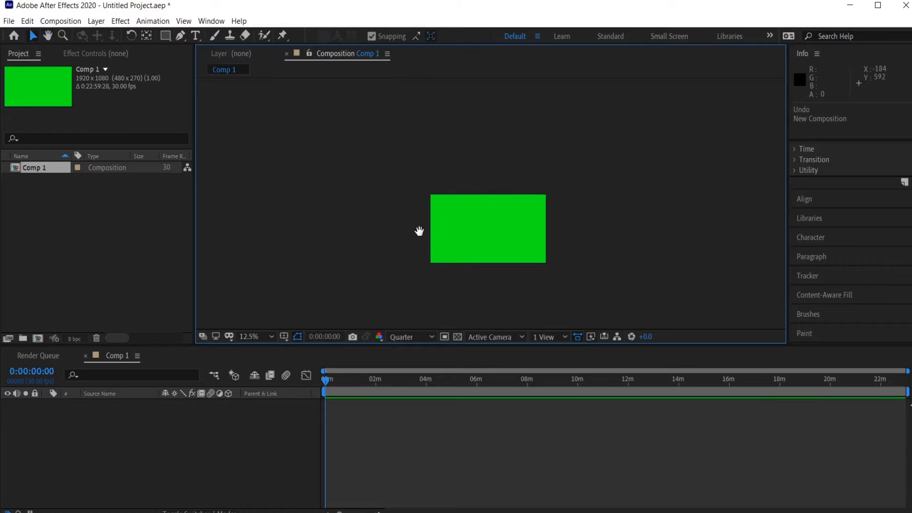
pyautogui.scroll(1, 435, 228)
pyautogui.moveTo(506, 258); pyautogui.dragTo(475, 220)
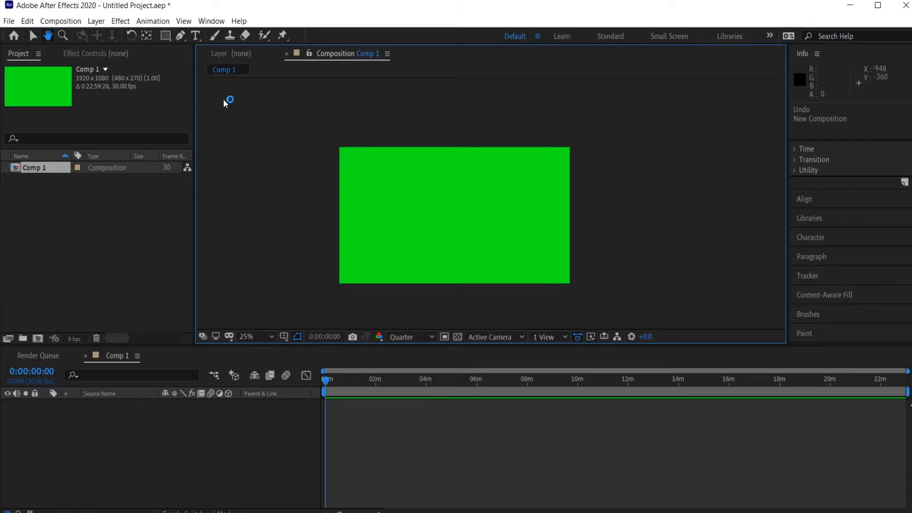
pyautogui.click(96, 21)
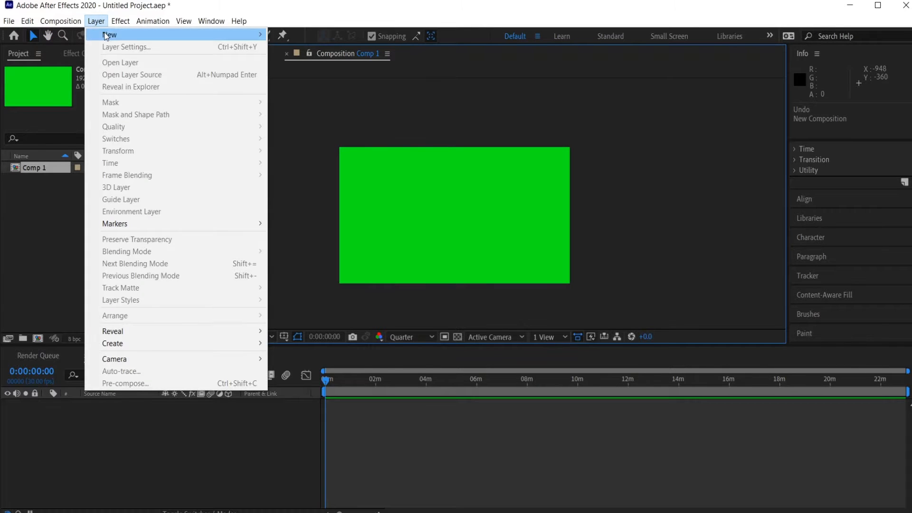
pyautogui.moveTo(106, 35)
pyautogui.click(303, 46)
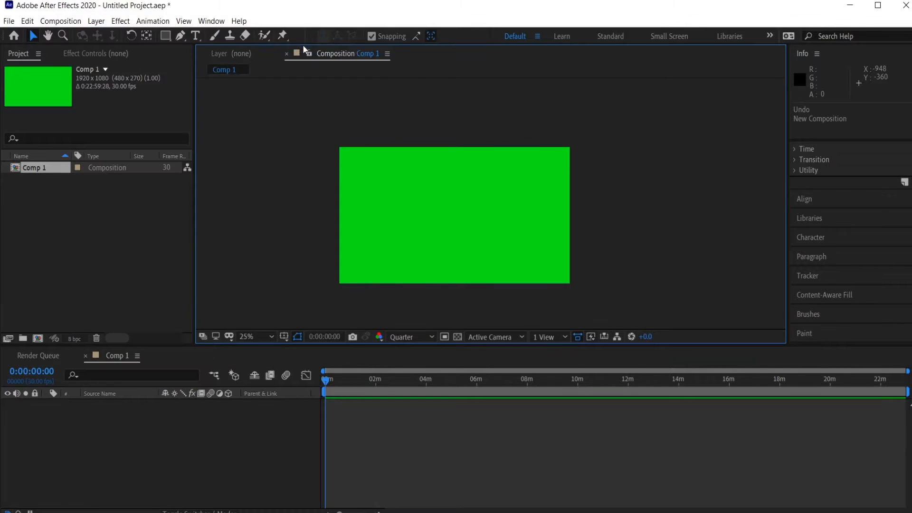
pyautogui.click(253, 354)
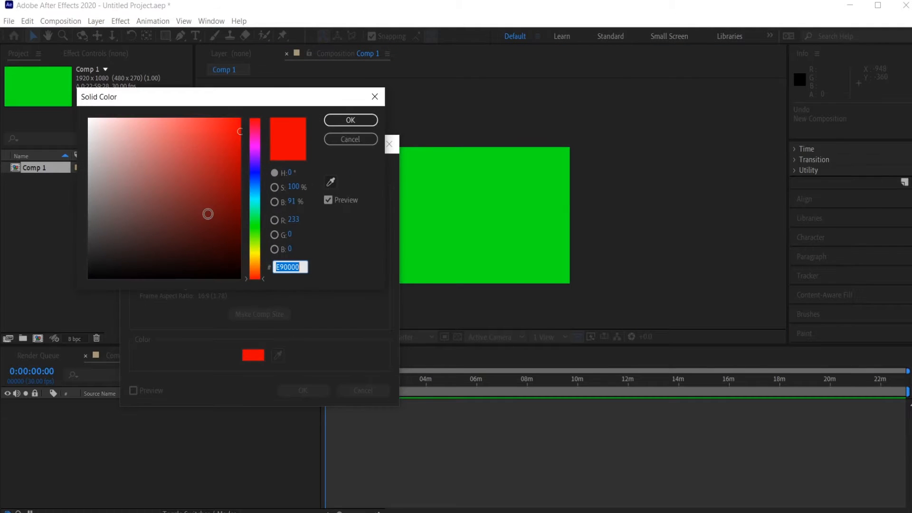
pyautogui.click(140, 150)
pyautogui.moveTo(111, 126); pyautogui.dragTo(79, 100)
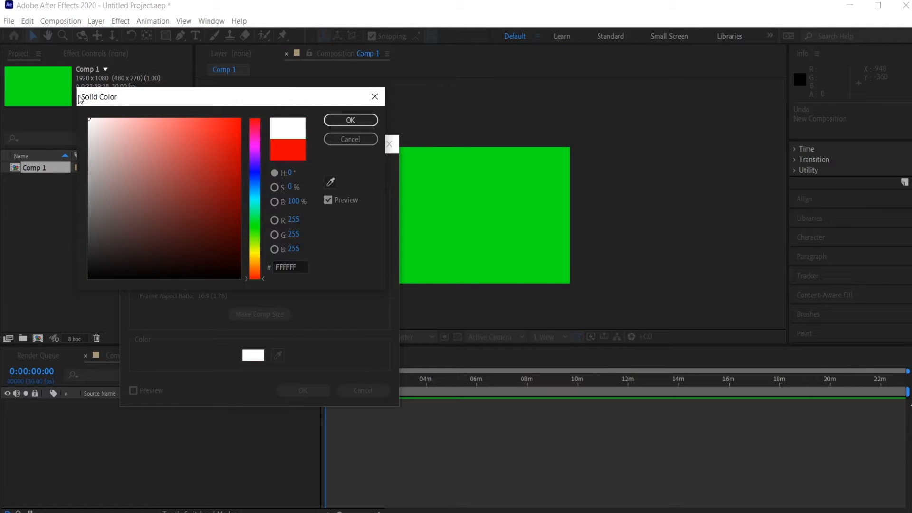
pyautogui.click(350, 120)
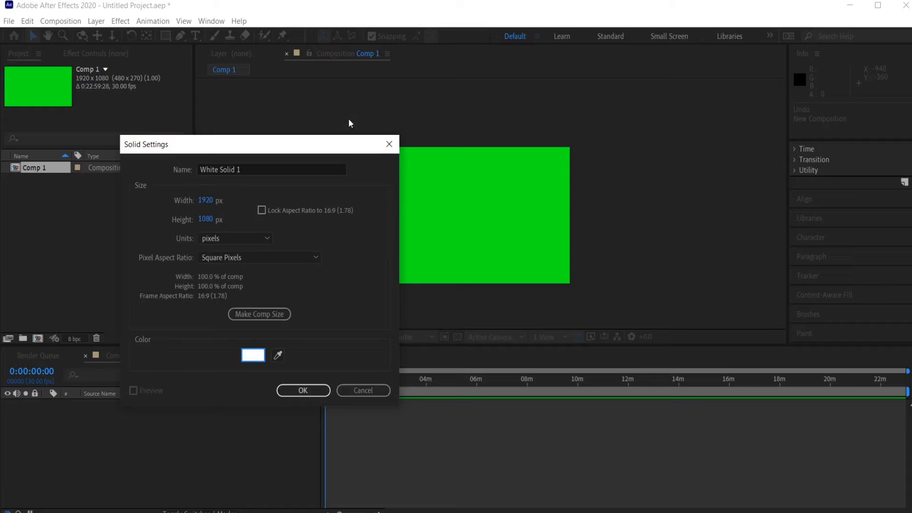
pyautogui.click(304, 390)
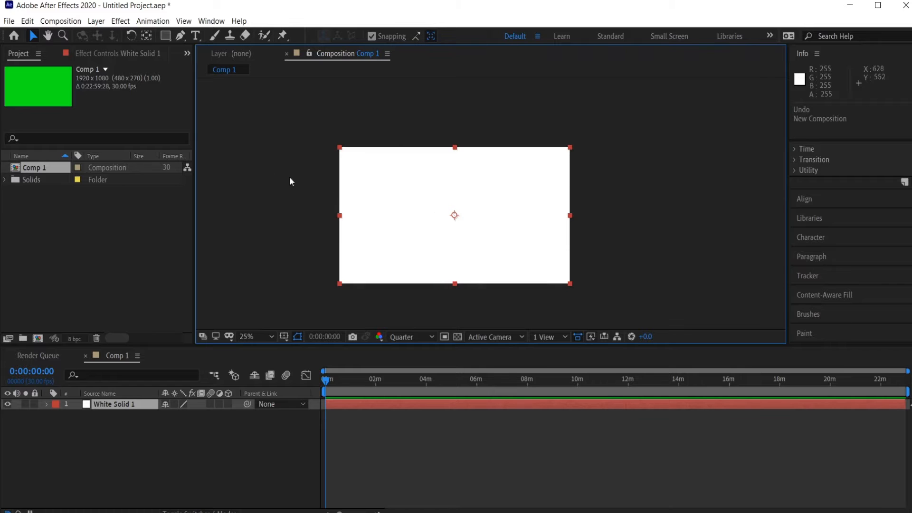
# Draw a wide, shallow rounded-rectangle mask across the middle of the white solid layer
pyautogui.click(166, 36)
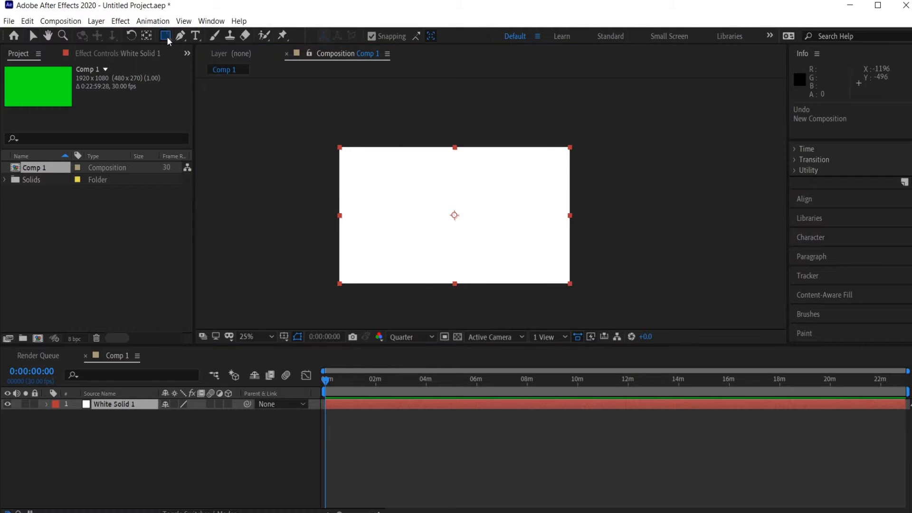
pyautogui.click(168, 39)
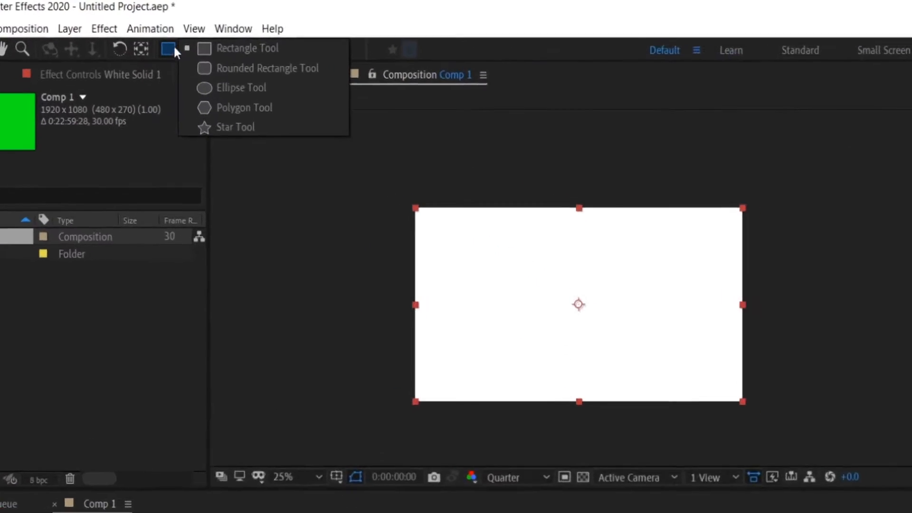
pyautogui.click(294, 113)
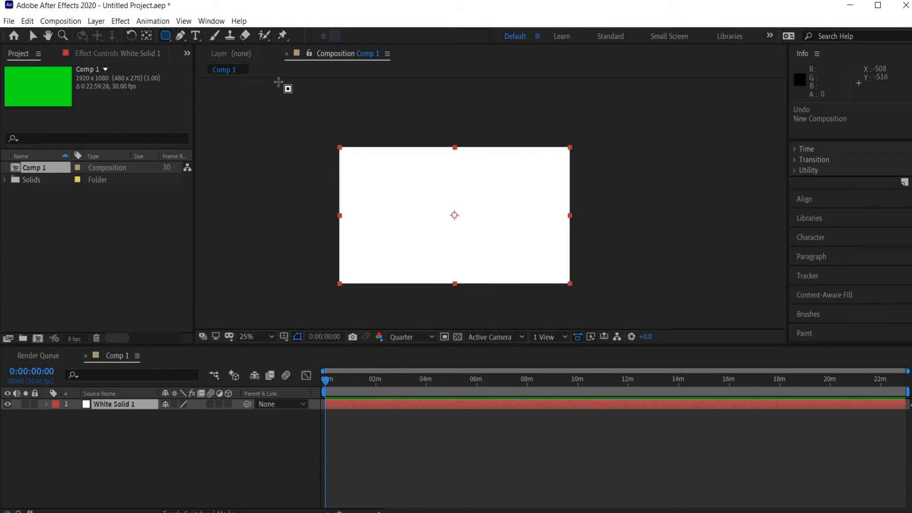
pyautogui.click(166, 37)
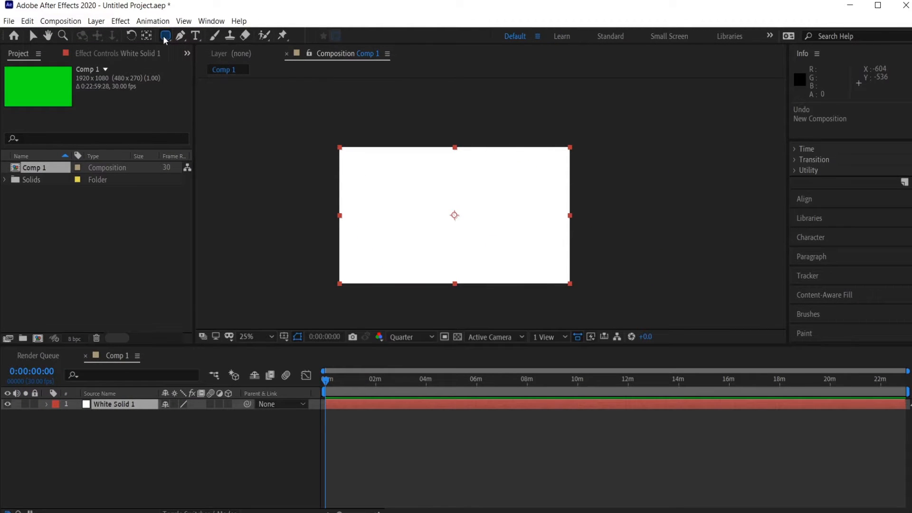
pyautogui.click(202, 36)
pyautogui.click(167, 37)
pyautogui.click(237, 57)
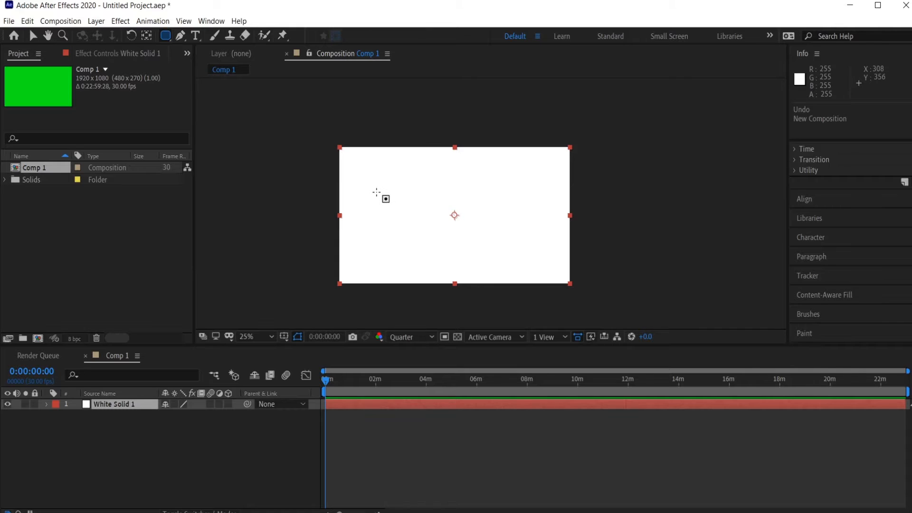
pyautogui.moveTo(376, 192); pyautogui.dragTo(514, 216)
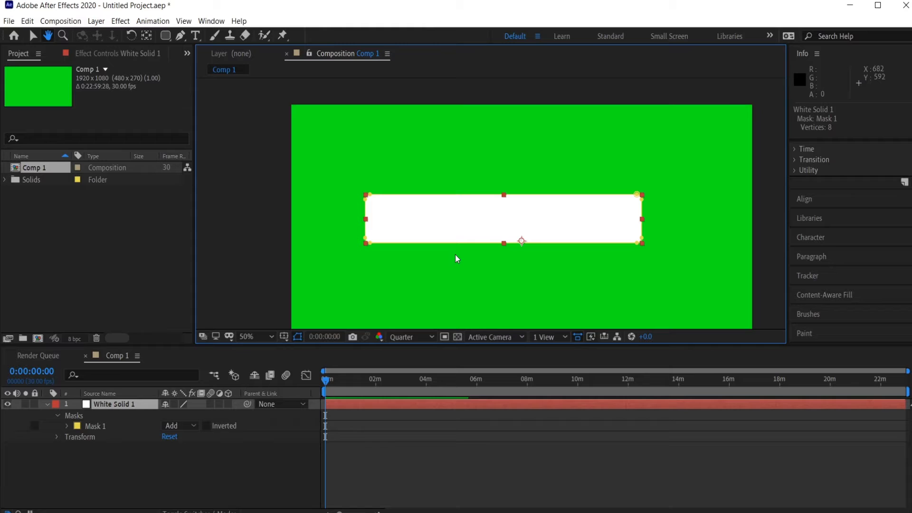
# Scale the masked white solid to about 94% width and 148% height, and centre its anchor point in the layer content
pyautogui.press('v')
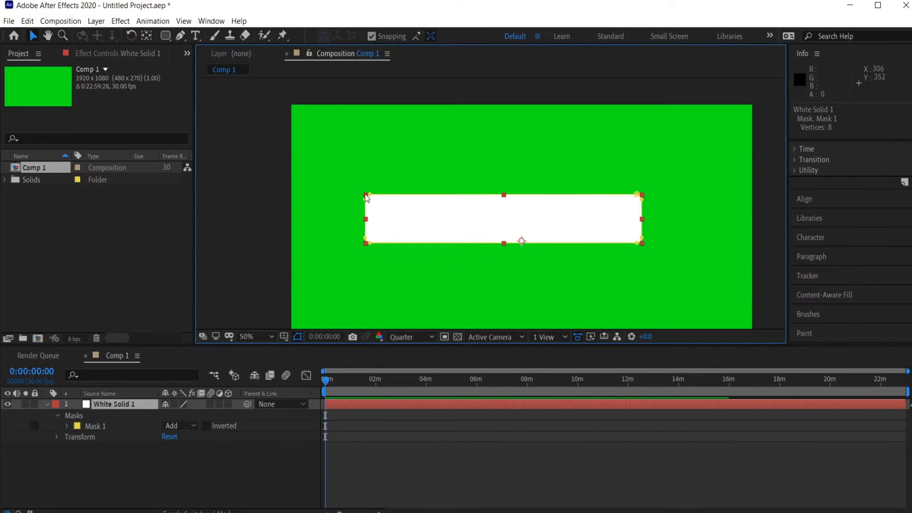
pyautogui.moveTo(365, 195); pyautogui.dragTo(406, 159)
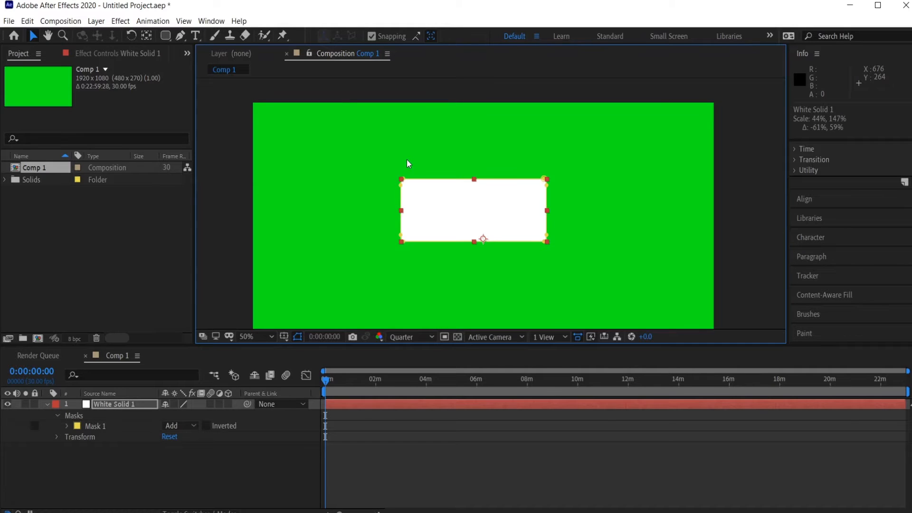
pyautogui.moveTo(407, 159); pyautogui.dragTo(304, 135)
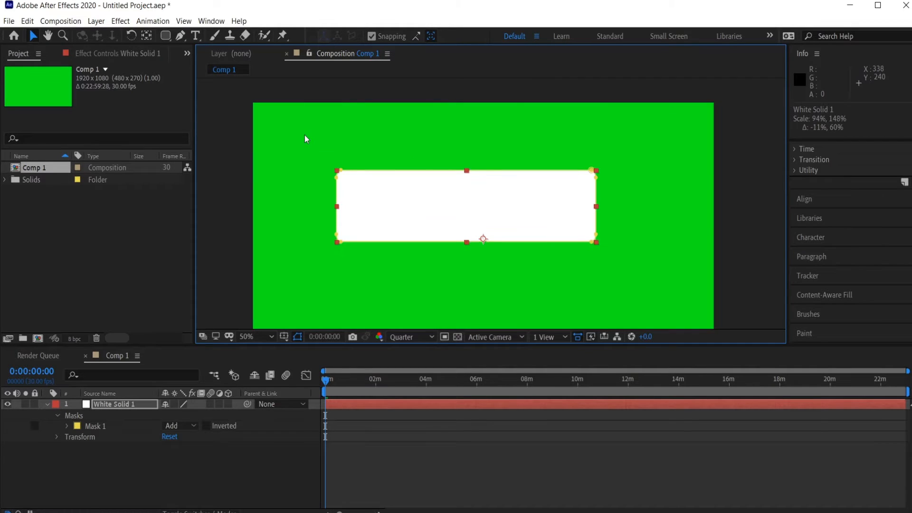
pyautogui.rightClick(439, 206)
pyautogui.moveTo(523, 244)
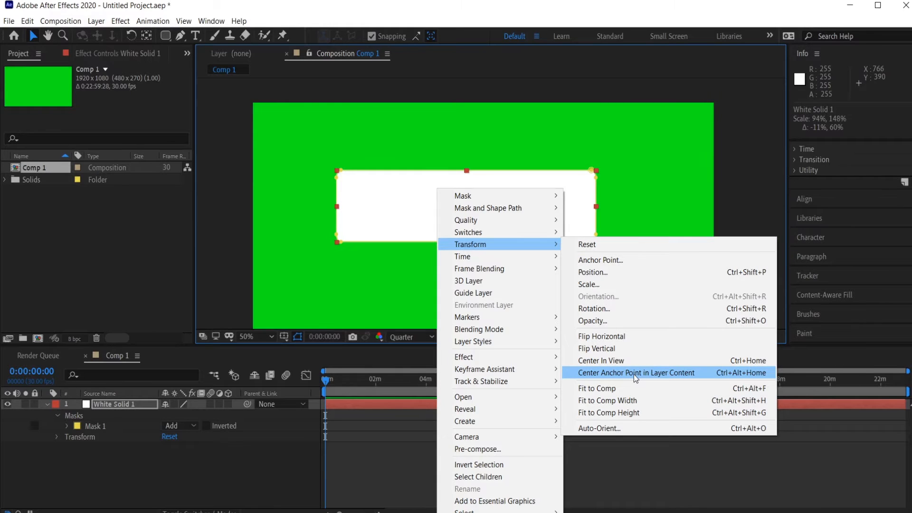
pyautogui.click(635, 376)
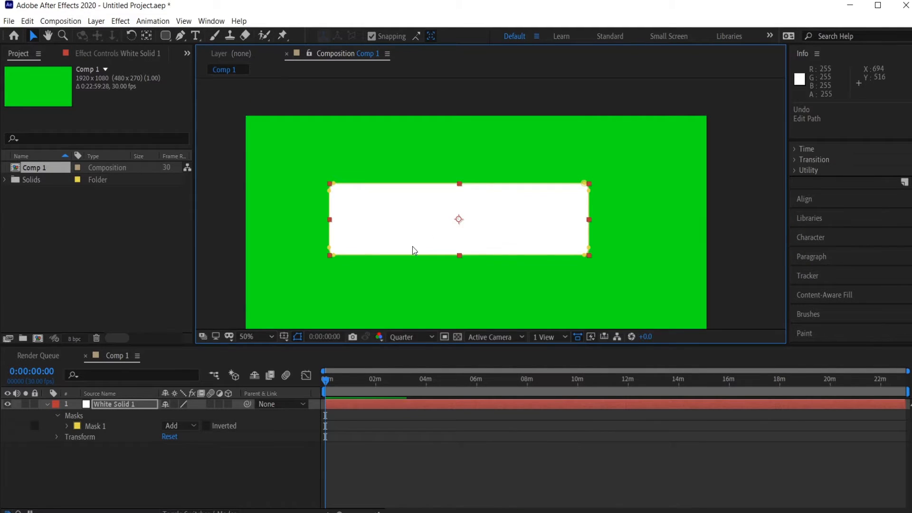
# Lock the solid's mask and scale the white bar about its centre to about 73% in both width and height
pyautogui.click(62, 415)
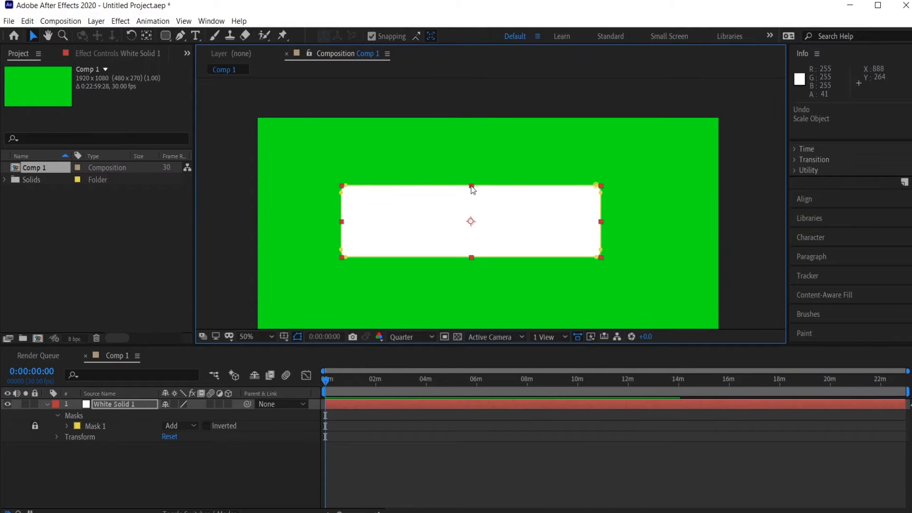
pyautogui.moveTo(473, 190); pyautogui.dragTo(471, 204)
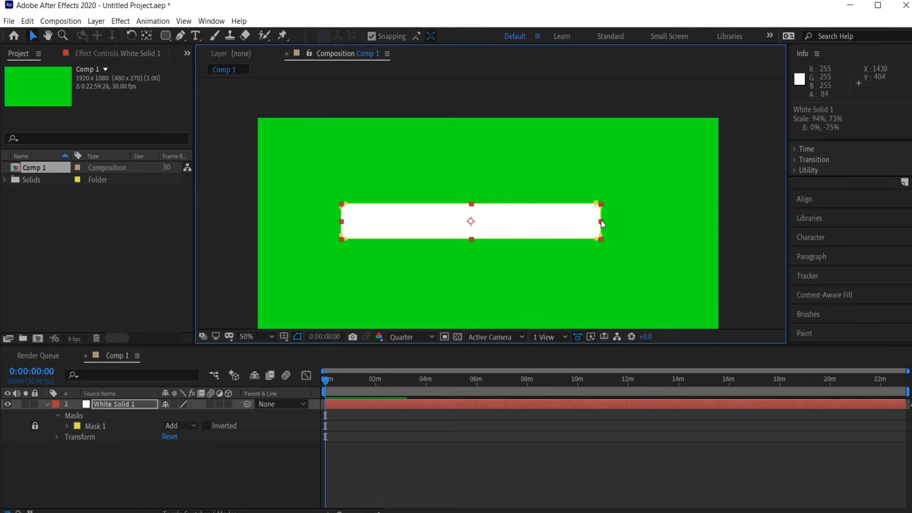
pyautogui.moveTo(601, 222); pyautogui.dragTo(572, 221)
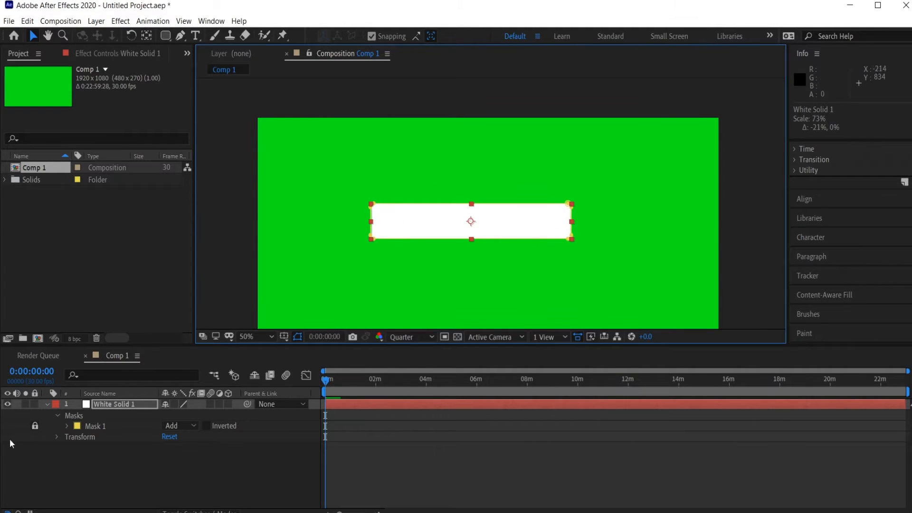
# Unlock the mask and move the upper-right corner's top vertex slightly outward to tighten that corner of the white bar
pyautogui.click(32, 435)
pyautogui.scroll(4, 448, 220)
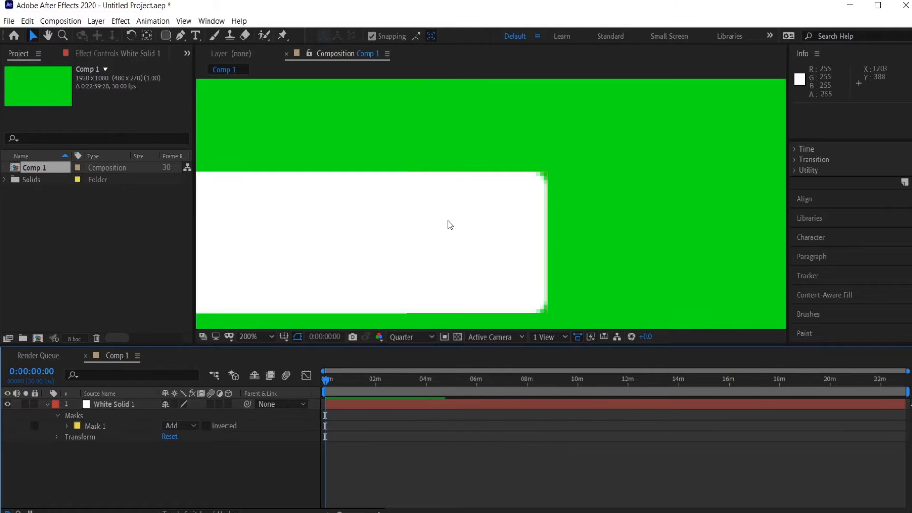
pyautogui.click(471, 229)
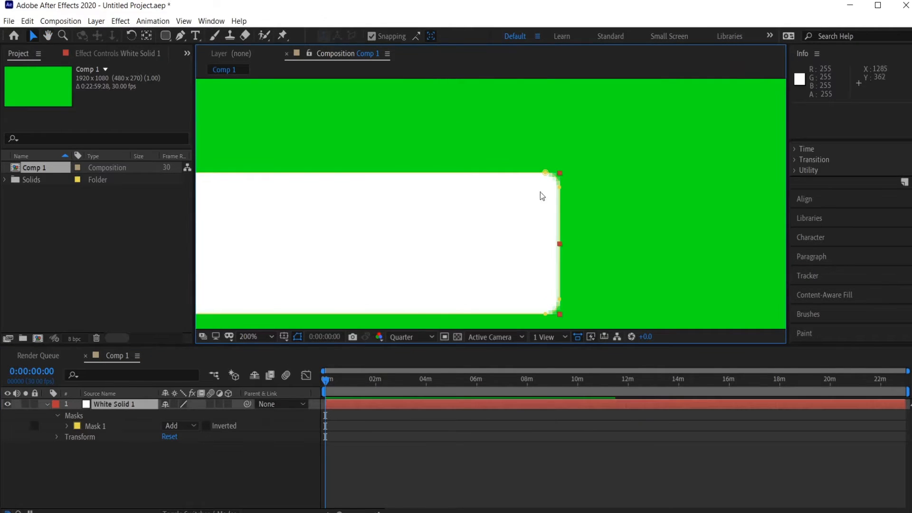
pyautogui.click(546, 175)
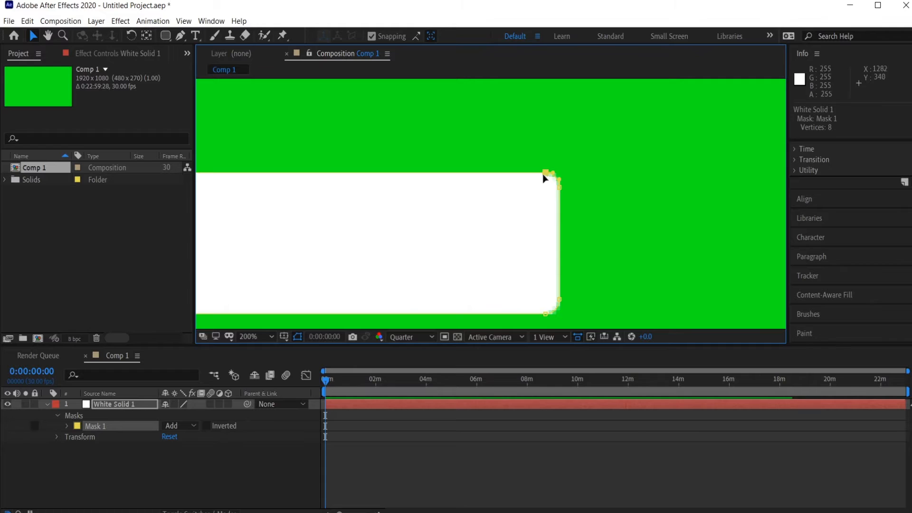
pyautogui.moveTo(547, 178); pyautogui.dragTo(552, 175)
pyautogui.click(495, 463)
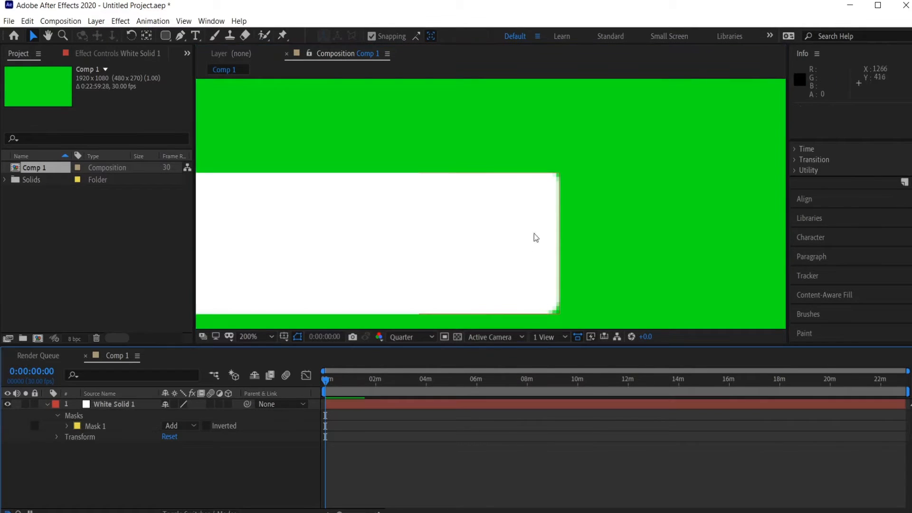
# Move the lower-right corner's bottom mask vertex slightly outward to tighten that corner of the white bar
pyautogui.click(535, 257)
pyautogui.moveTo(542, 259); pyautogui.dragTo(546, 239)
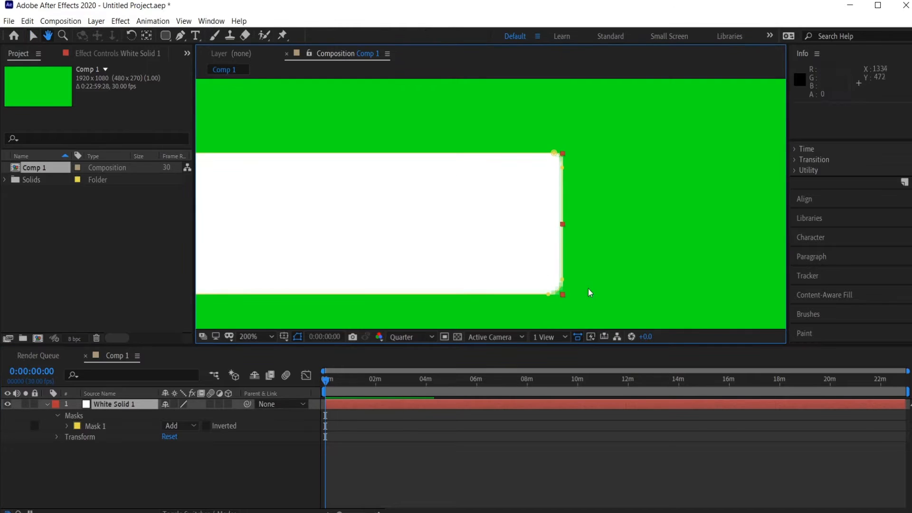
pyautogui.click(548, 294)
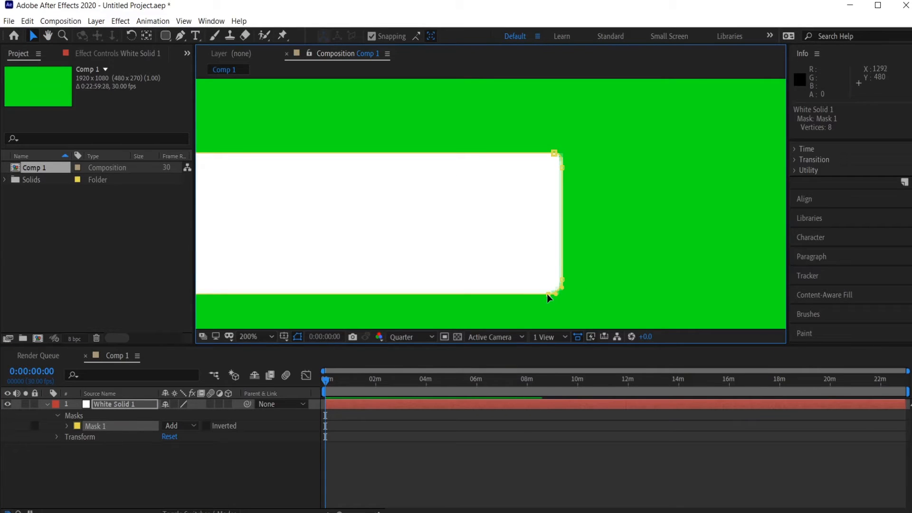
pyautogui.moveTo(547, 293); pyautogui.dragTo(551, 293)
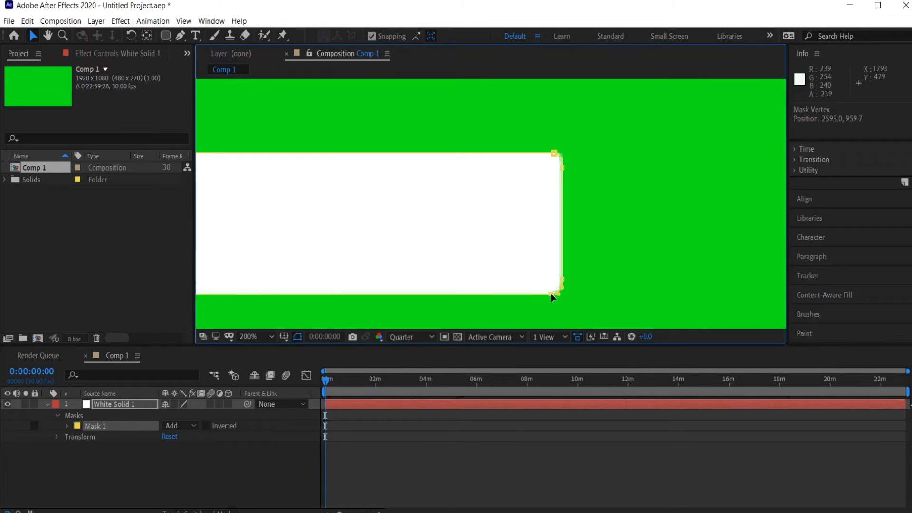
pyautogui.click(487, 422)
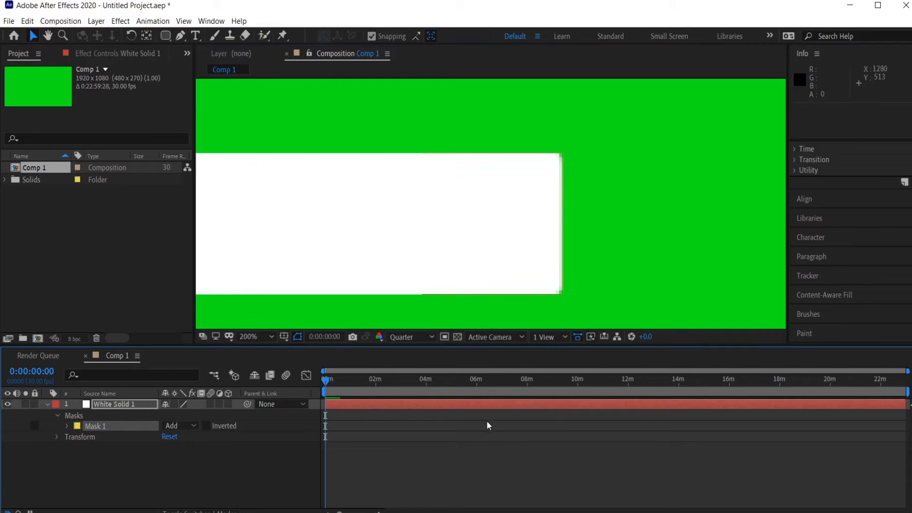
# Move the upper-left corner's top mask vertex slightly outward to tighten that corner of the white bar
pyautogui.scroll(-1, 485, 289)
pyautogui.moveTo(486, 287); pyautogui.dragTo(784, 314)
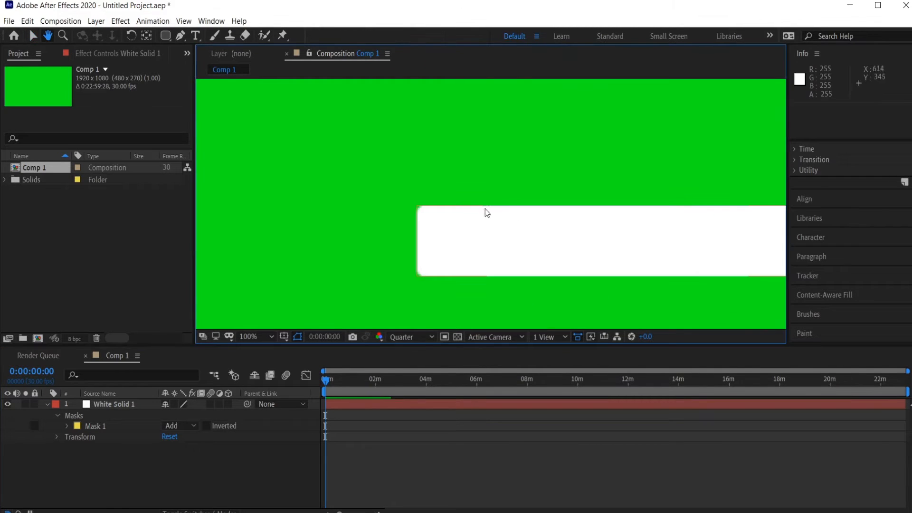
pyautogui.click(486, 210)
pyautogui.scroll(1, 491, 205)
pyautogui.scroll(1, 363, 219)
pyautogui.moveTo(381, 217); pyautogui.dragTo(533, 234)
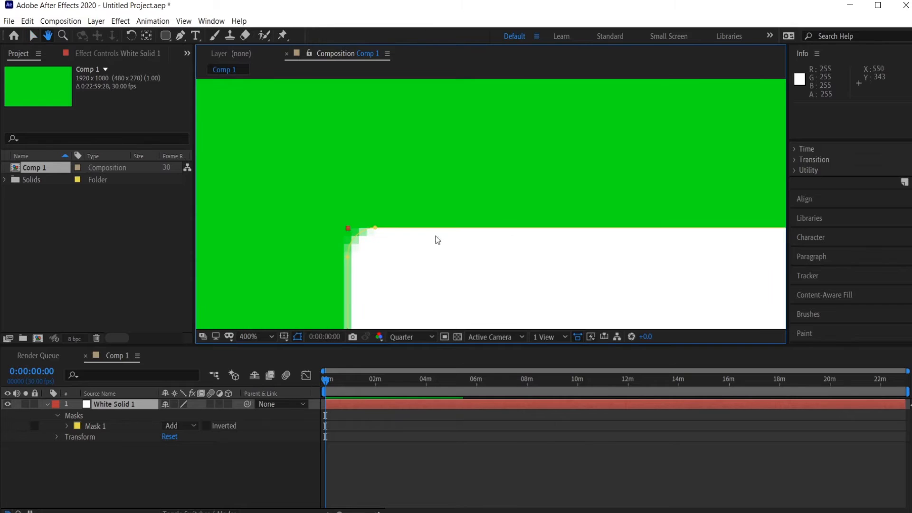
pyautogui.click(376, 228)
pyautogui.moveTo(378, 230); pyautogui.dragTo(360, 232)
# Move the lower-left corner's bottom mask vertex slightly outward to tighten that corner of the white bar
pyautogui.moveTo(383, 285); pyautogui.dragTo(375, 196)
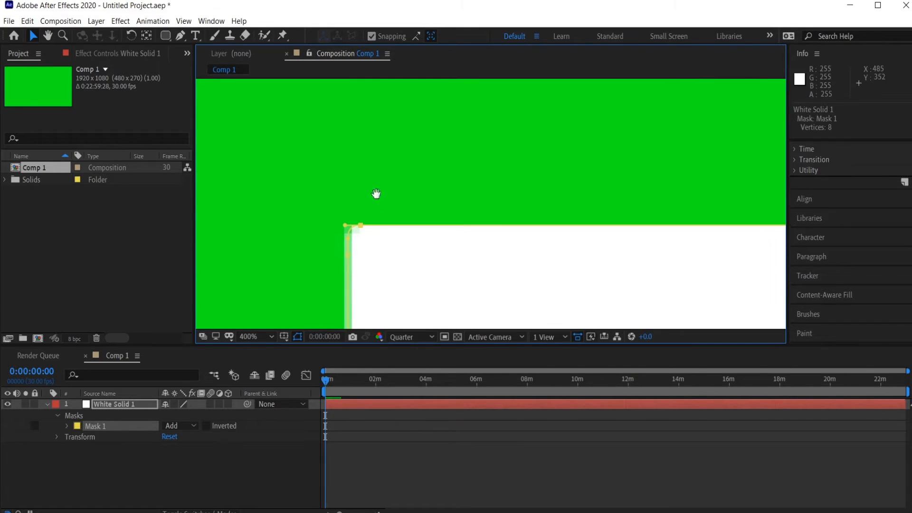
pyautogui.moveTo(405, 241); pyautogui.dragTo(382, 173)
pyautogui.moveTo(392, 259); pyautogui.dragTo(394, 149)
pyautogui.moveTo(409, 218); pyautogui.dragTo(383, 135)
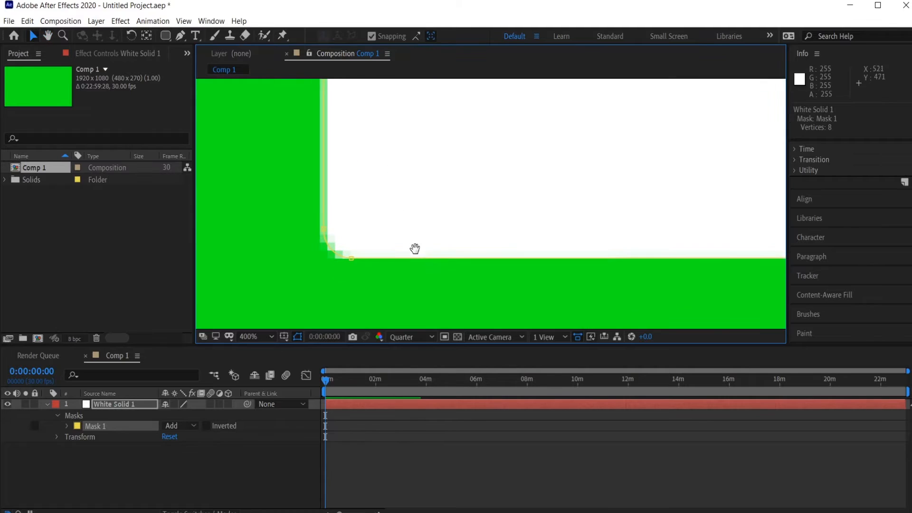
pyautogui.click(352, 258)
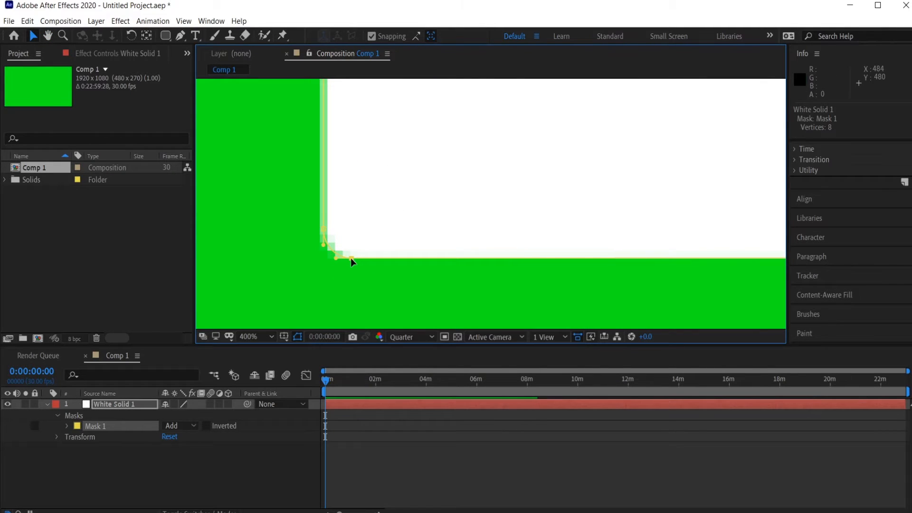
pyautogui.moveTo(351, 258); pyautogui.dragTo(338, 258)
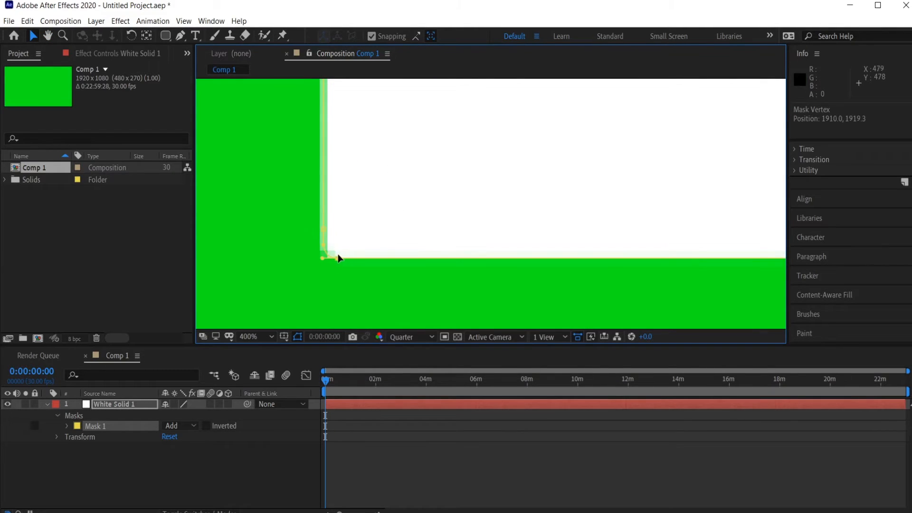
pyautogui.click(347, 423)
# Move the white bar straight down in the composition to a position of about 888.7, 645.9
pyautogui.scroll(-3, 420, 268)
pyautogui.scroll(1, 420, 268)
pyautogui.click(448, 236)
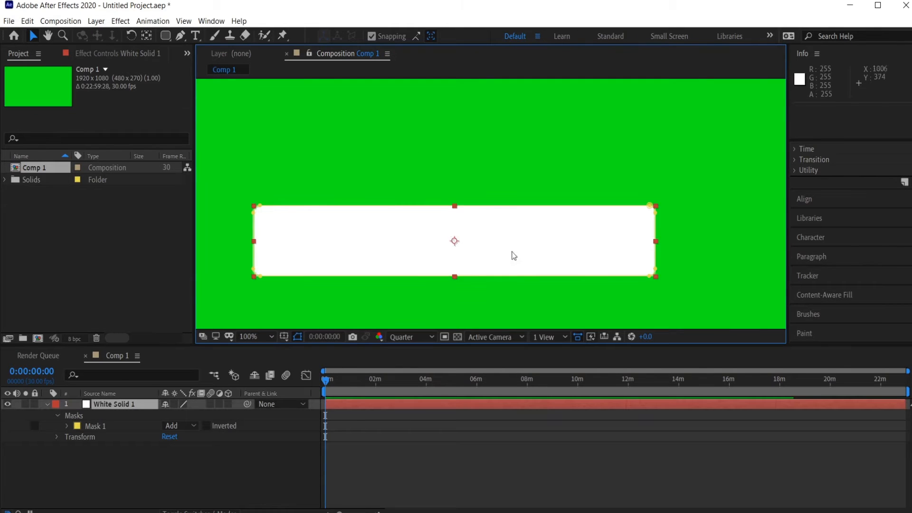
pyautogui.scroll(-2, 481, 257)
pyautogui.moveTo(463, 235); pyautogui.dragTo(466, 218)
pyautogui.scroll(-2, 459, 201)
pyautogui.press('v')
pyautogui.scroll(2, 446, 272)
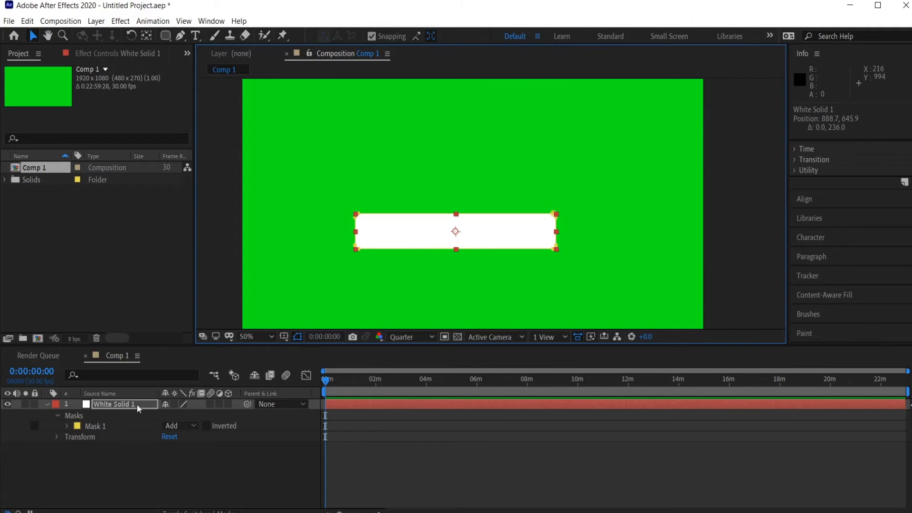
# Lock the white solid's mask and expand the layer's Transform properties
pyautogui.click(34, 427)
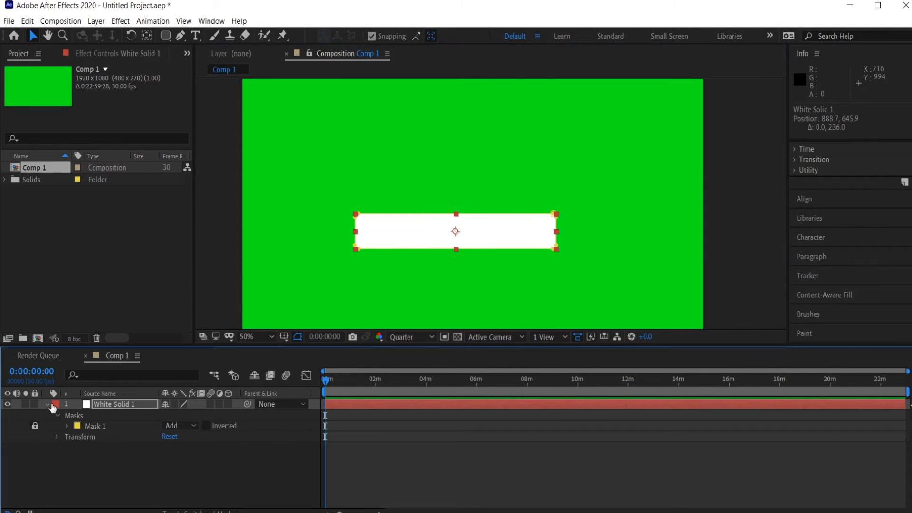
pyautogui.click(48, 404)
pyautogui.press('.')
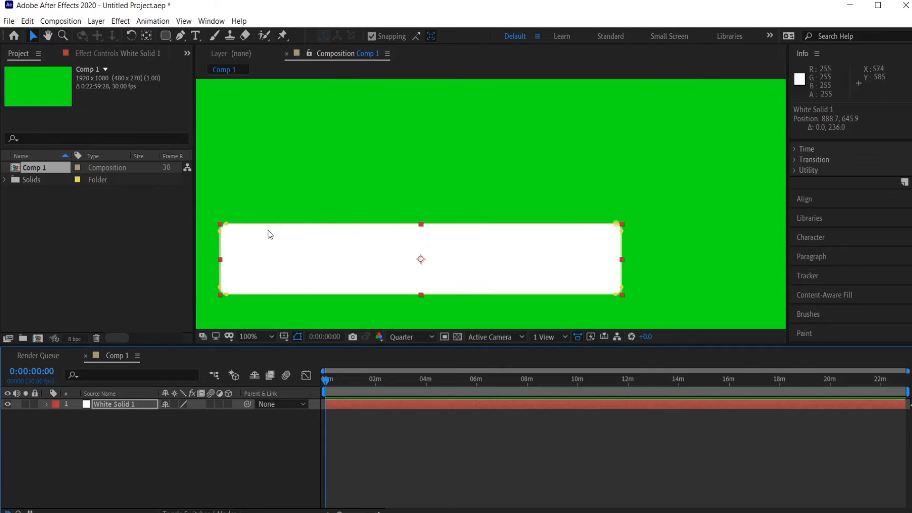
pyautogui.click(47, 404)
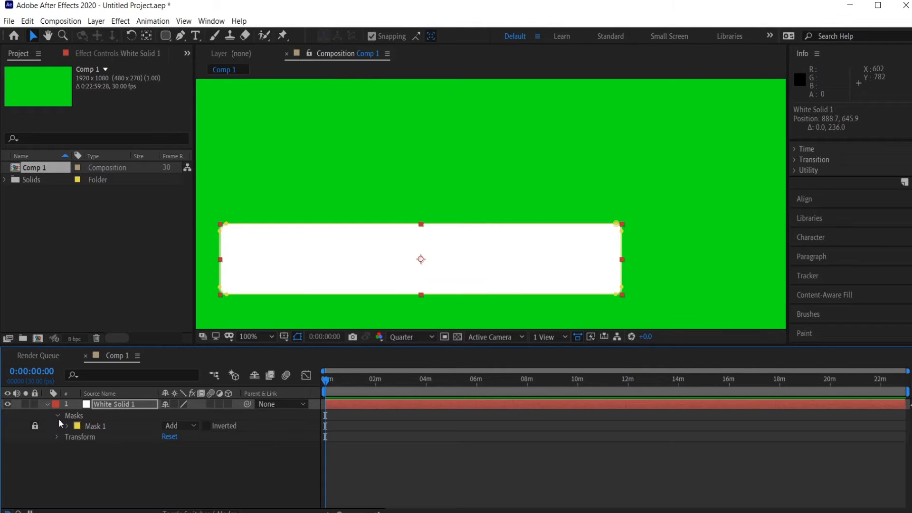
pyautogui.click(58, 416)
pyautogui.click(57, 426)
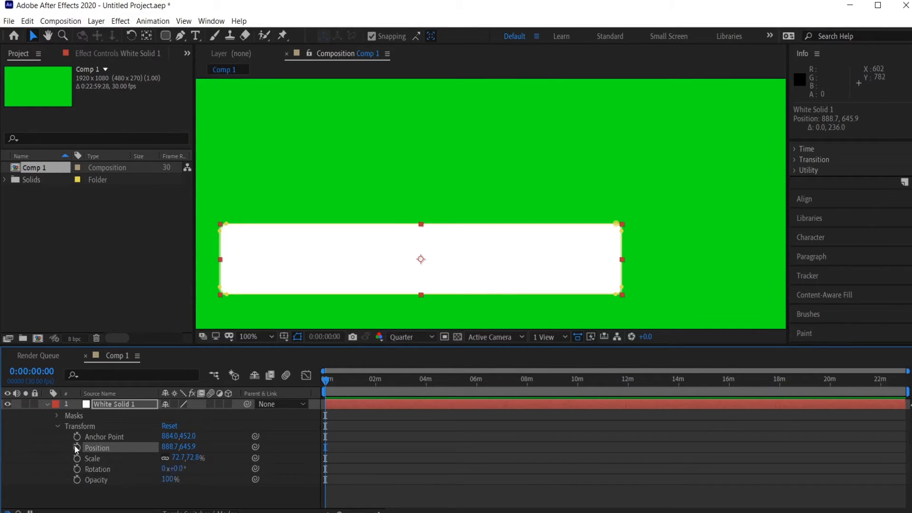
# Enable keyframes for Position, Scale, Rotation and Opacity at frame 0 and shrink the white bar to about 0.2% scale
pyautogui.moveTo(75, 447); pyautogui.dragTo(75, 488)
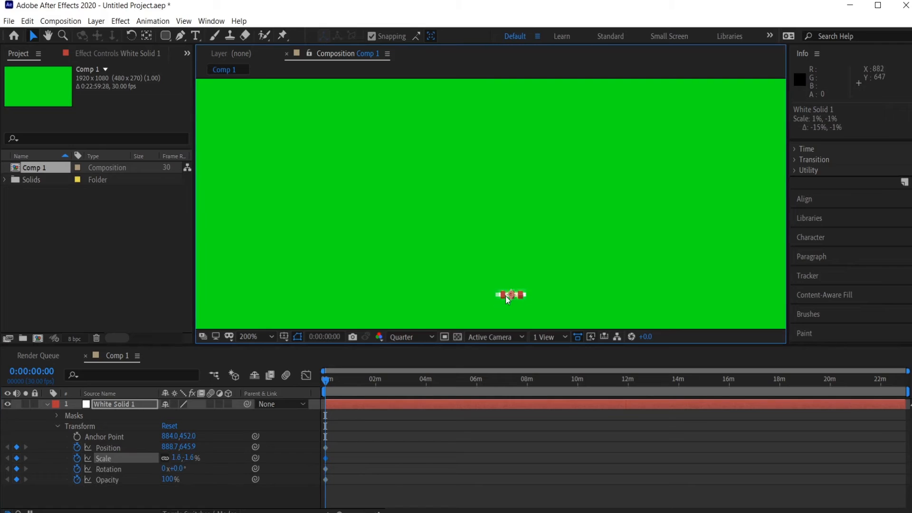
pyautogui.moveTo(506, 295); pyautogui.dragTo(501, 295)
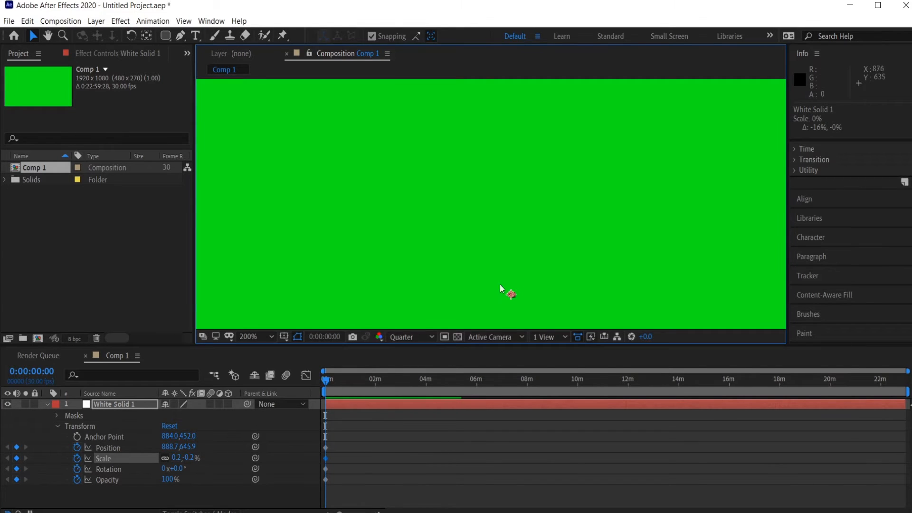
pyautogui.scroll(-4, 463, 278)
pyautogui.scroll(2, 463, 280)
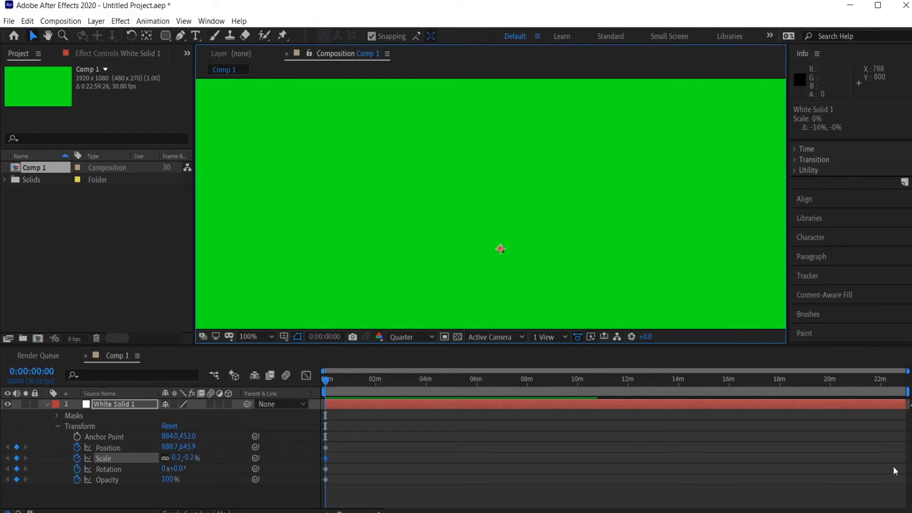
# Shorten the work area to end at 0:00:04:27 and enlarge the bar at frame 5 to a scale of about -117.7, 117.7%
pyautogui.moveTo(907, 391); pyautogui.dragTo(361, 427)
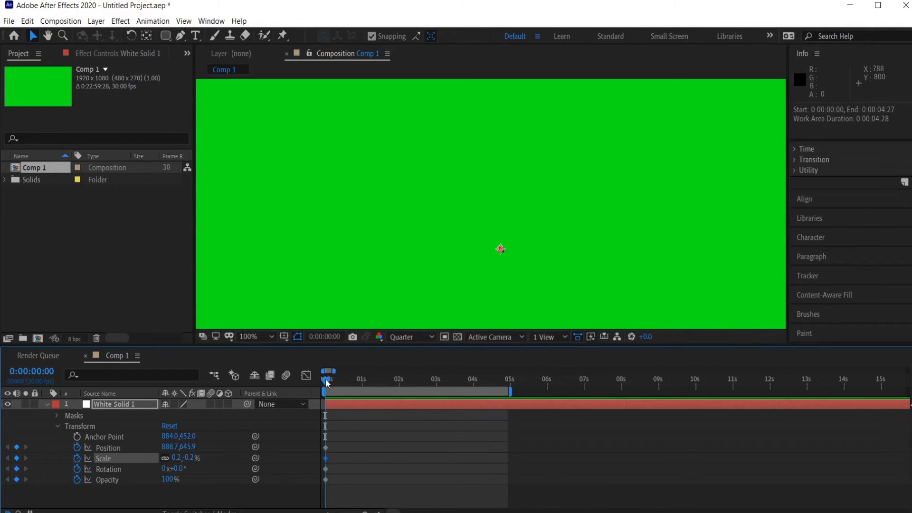
pyautogui.moveTo(328, 383); pyautogui.dragTo(334, 383)
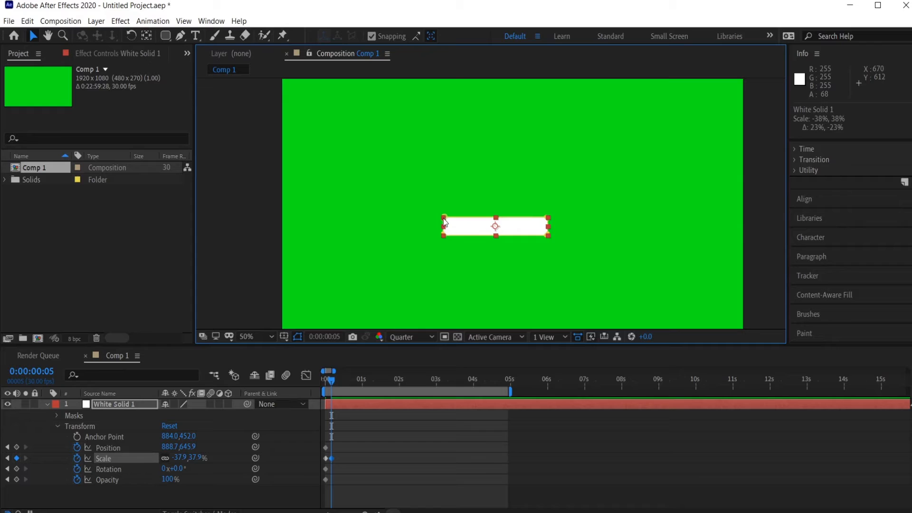
pyautogui.moveTo(446, 218); pyautogui.dragTo(334, 200)
pyautogui.click(372, 286)
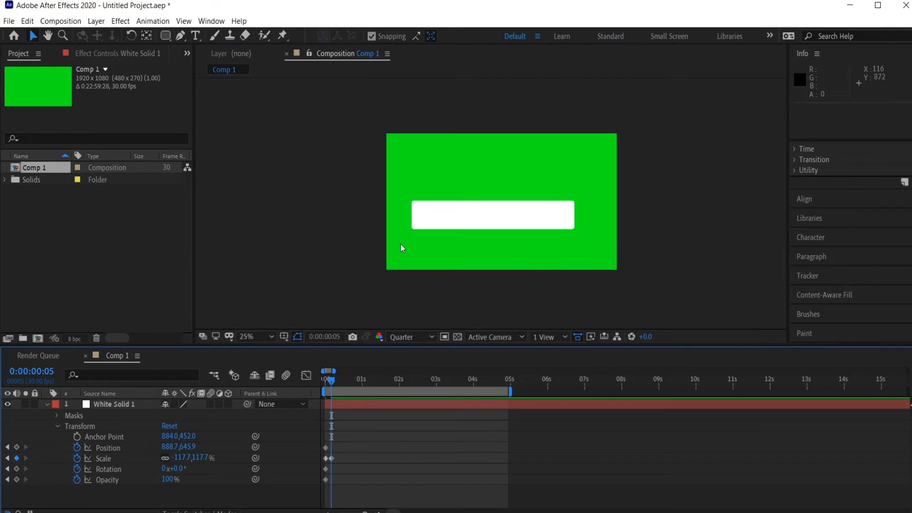
# Preview the bar's scale-up animation from the start of the composition
pyautogui.click(523, 225)
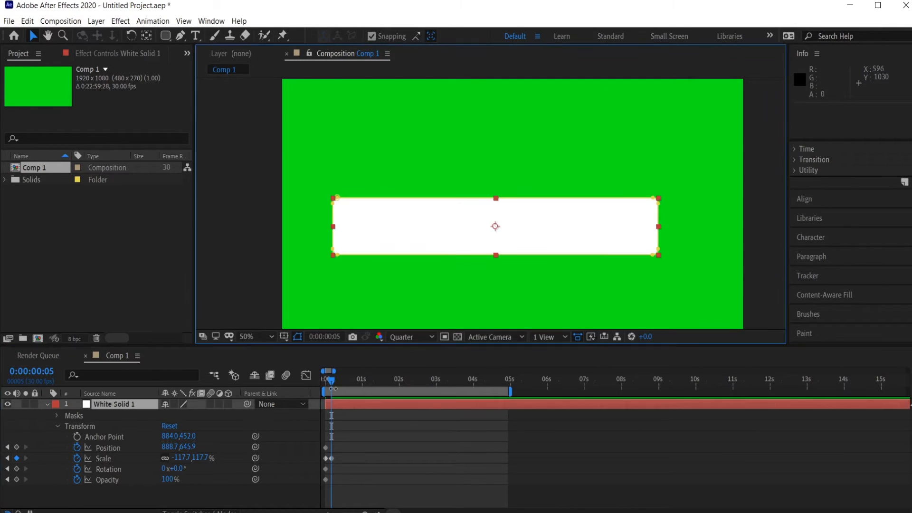
pyautogui.moveTo(326, 379); pyautogui.dragTo(315, 380)
pyautogui.press('space')
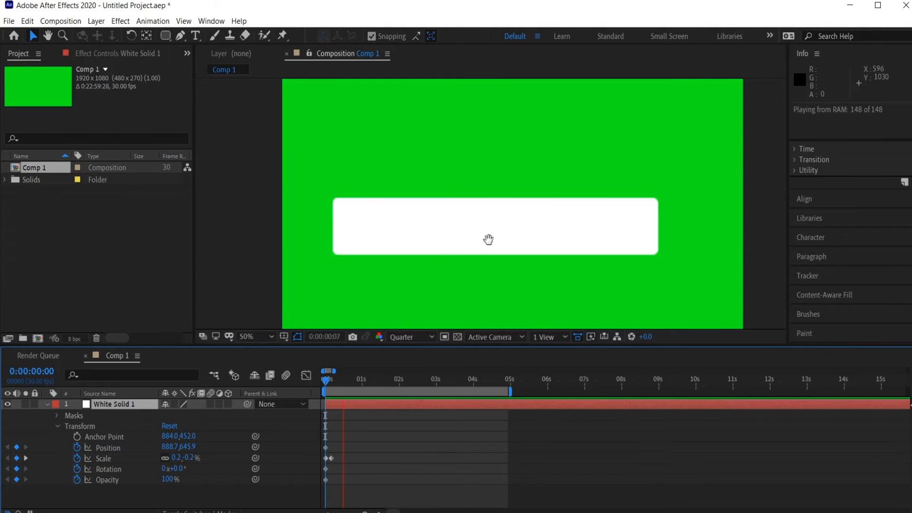
pyautogui.press('space')
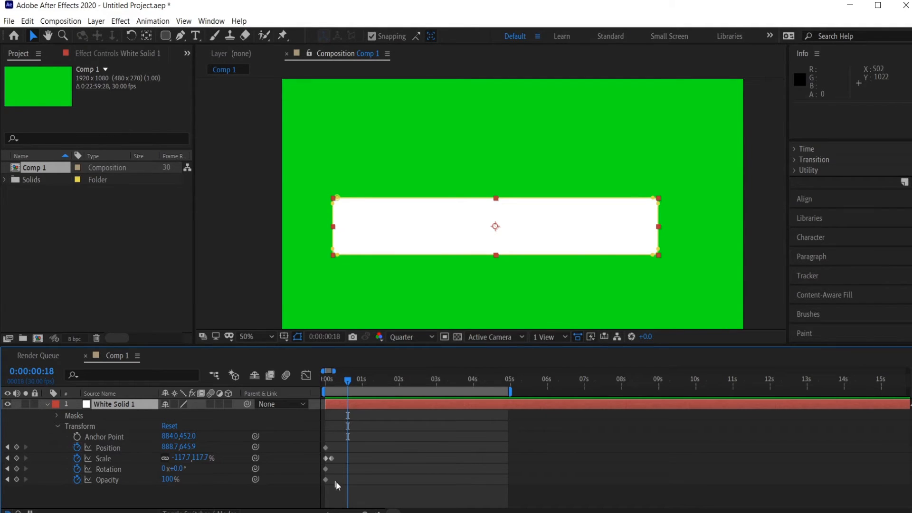
# Apply Easy Ease to all the white solid's transform keyframes and preview the animation from the start
pyautogui.moveTo(331, 436); pyautogui.dragTo(320, 431)
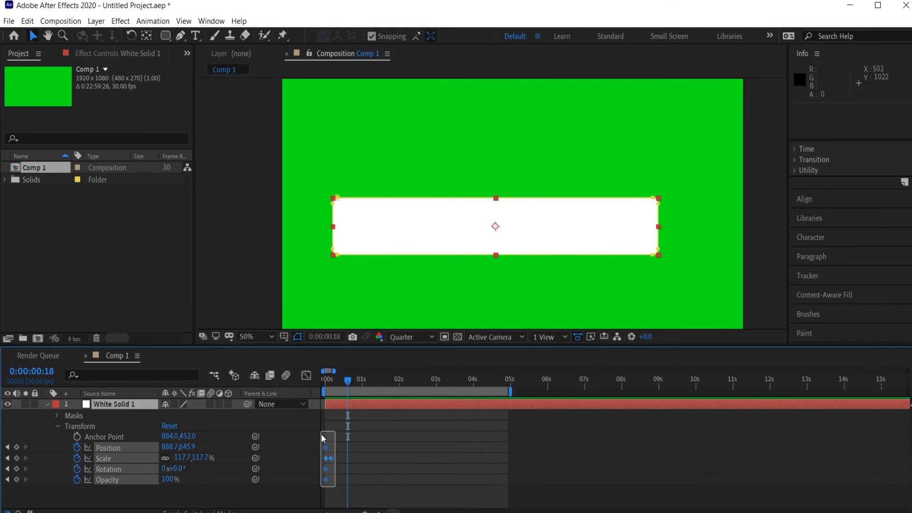
pyautogui.rightClick(332, 460)
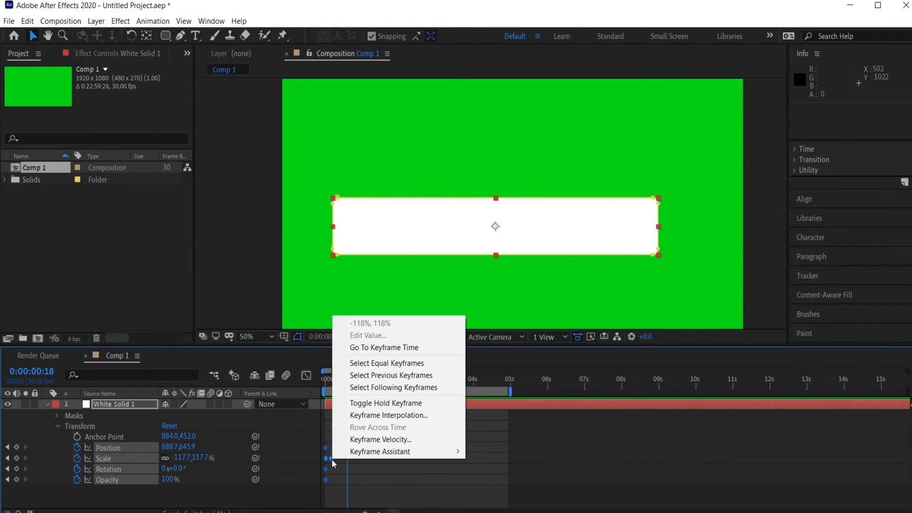
pyautogui.moveTo(380, 452)
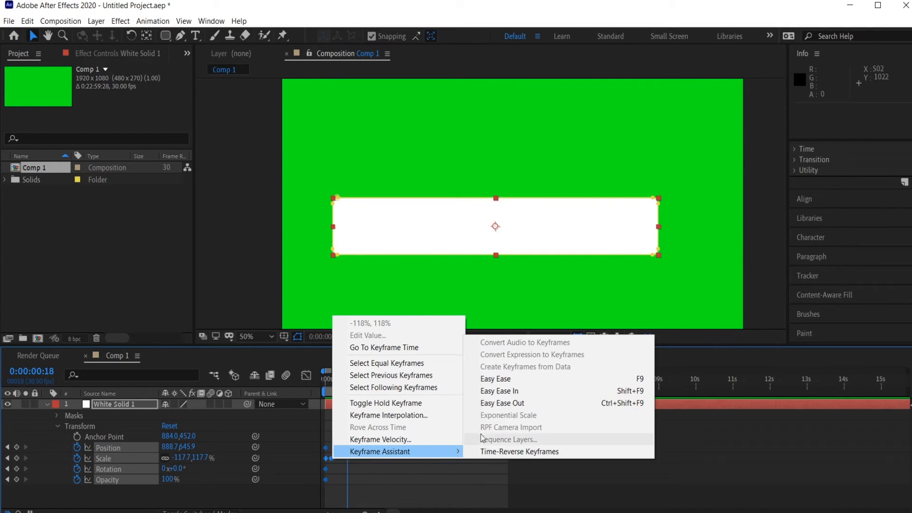
pyautogui.click(495, 378)
pyautogui.moveTo(345, 373); pyautogui.dragTo(315, 381)
pyautogui.press('space')
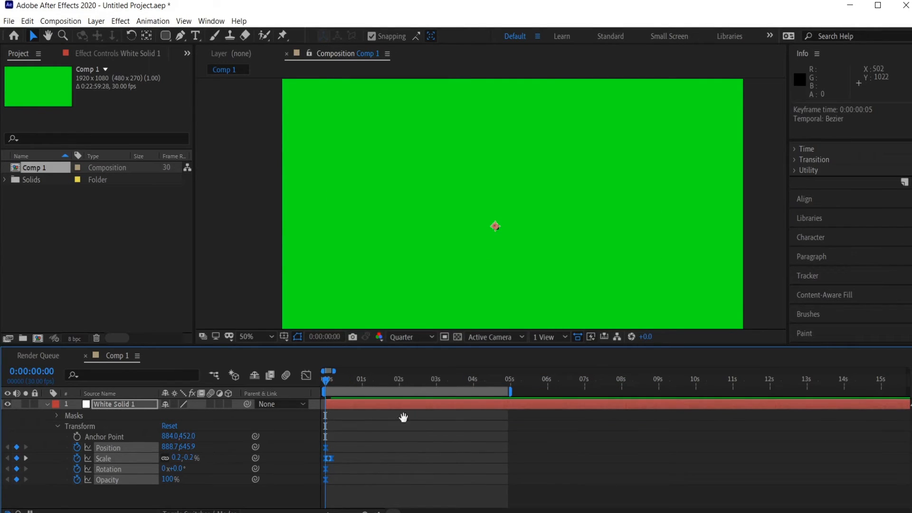
pyautogui.click(431, 440)
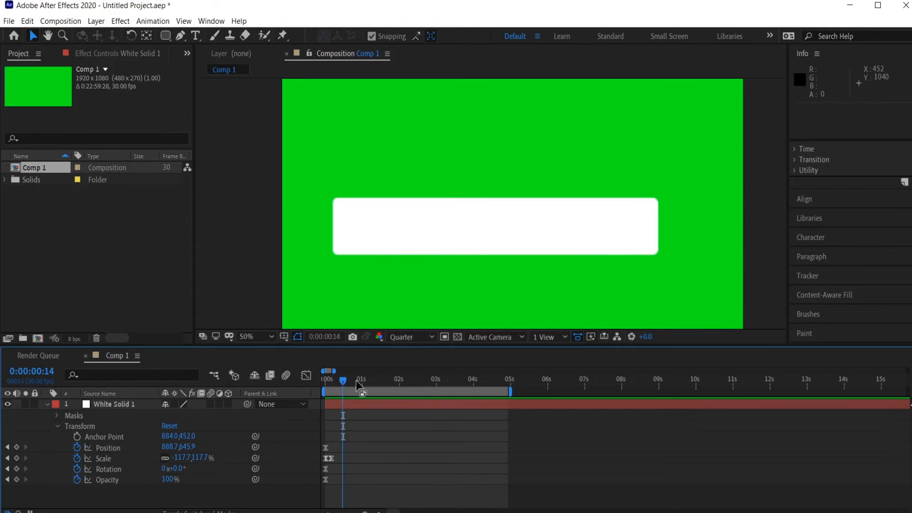
pyautogui.press('pageup')
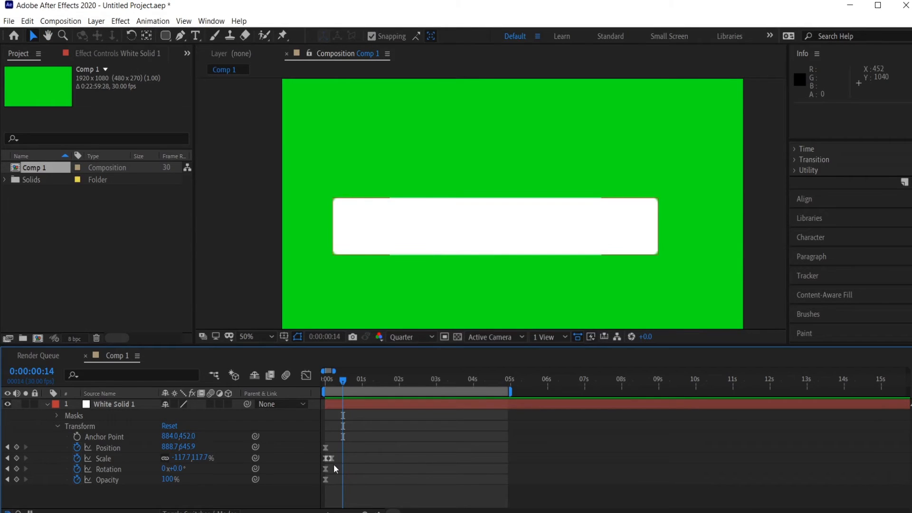
# Try the second Scale keyframe one frame earlier, at frame 4, and preview the faster pop-in
pyautogui.moveTo(333, 371); pyautogui.dragTo(328, 371)
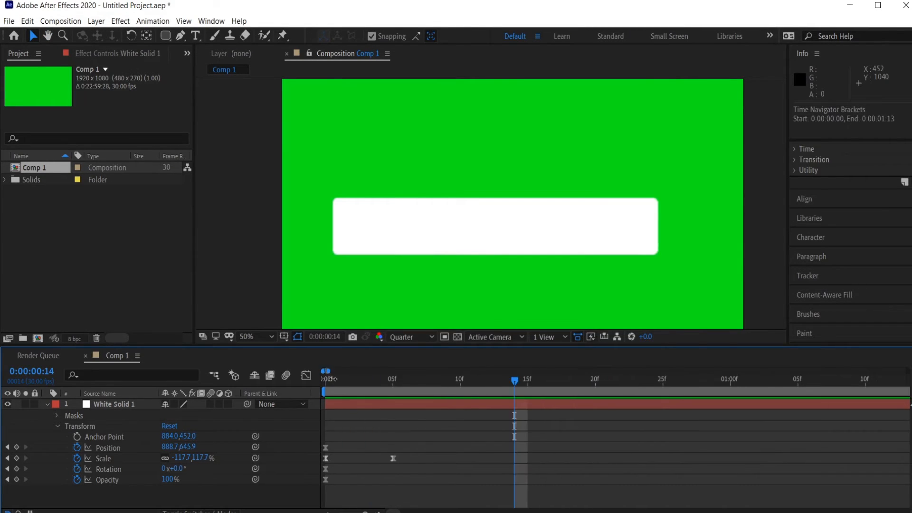
pyautogui.moveTo(392, 457); pyautogui.dragTo(379, 458)
pyautogui.press('Home')
pyautogui.press('space')
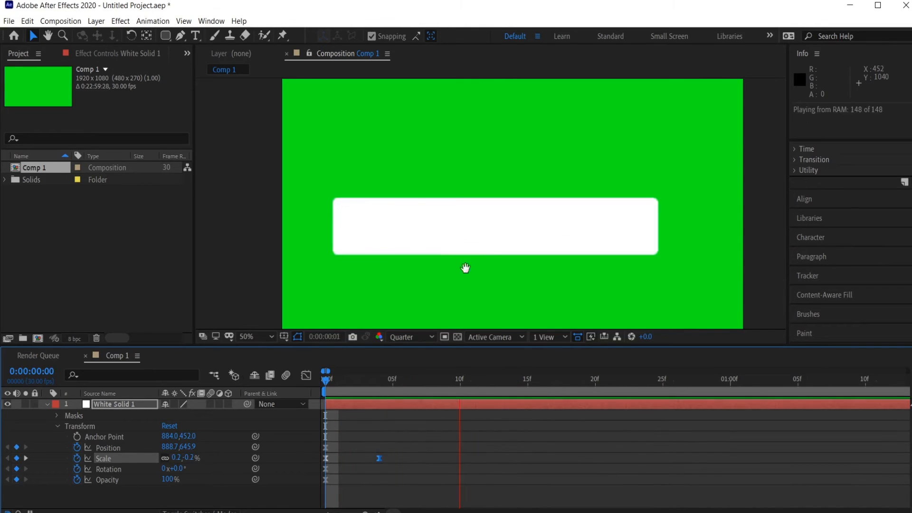
pyautogui.press('space')
# Move the second Scale keyframe back to frame 5 and replay the animation from the start
pyautogui.moveTo(381, 457); pyautogui.dragTo(393, 458)
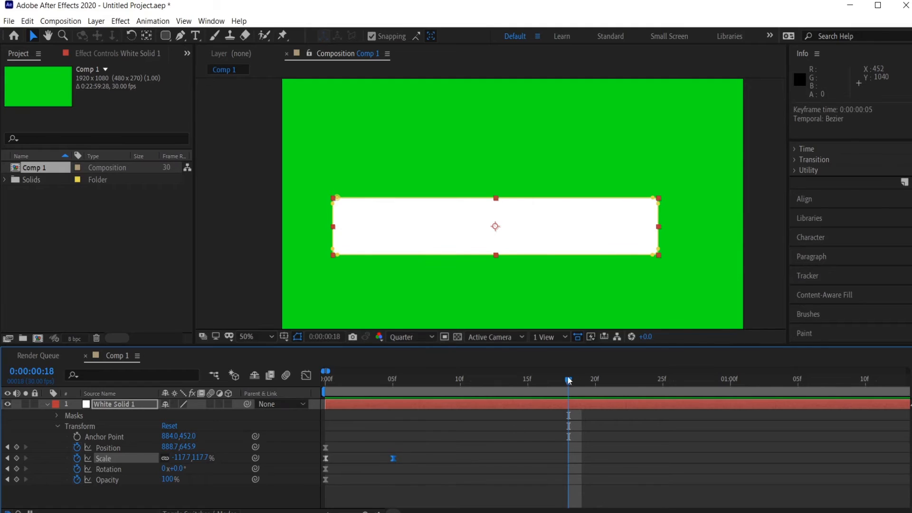
pyautogui.press('Home')
pyautogui.press('space')
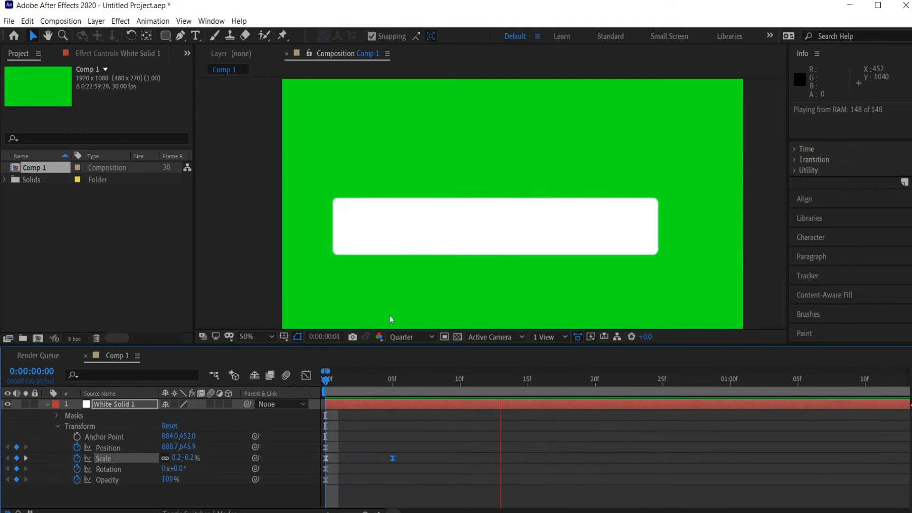
# Stop the preview, collapse the white solid's properties and duplicate its layer
pyautogui.press('space')
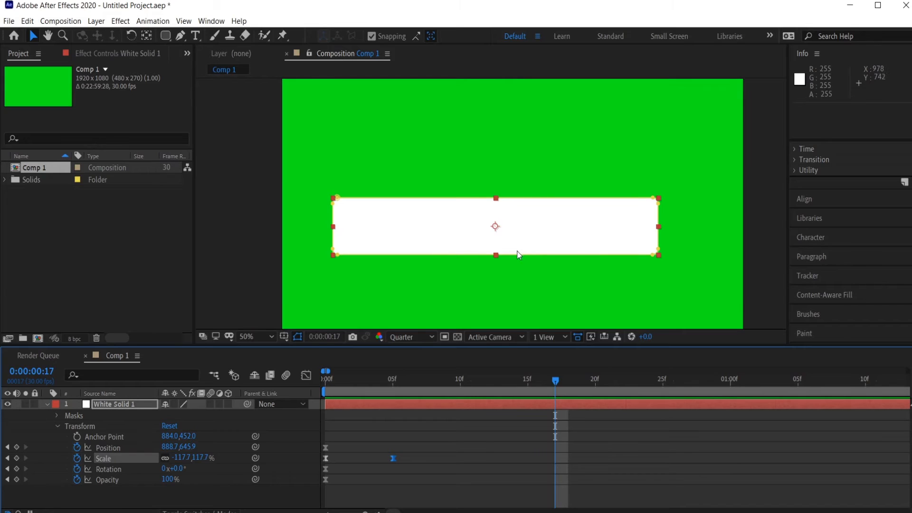
pyautogui.moveTo(328, 371); pyautogui.dragTo(339, 371)
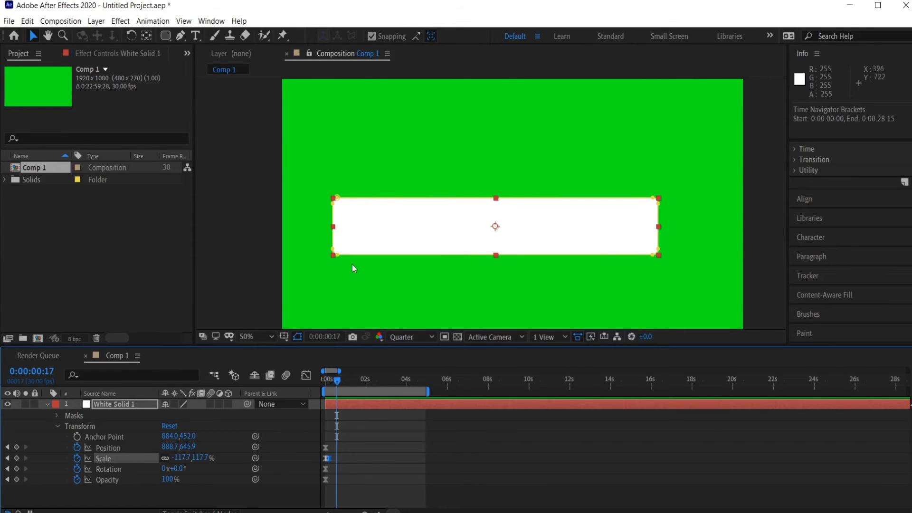
pyautogui.click(118, 412)
pyautogui.click(118, 407)
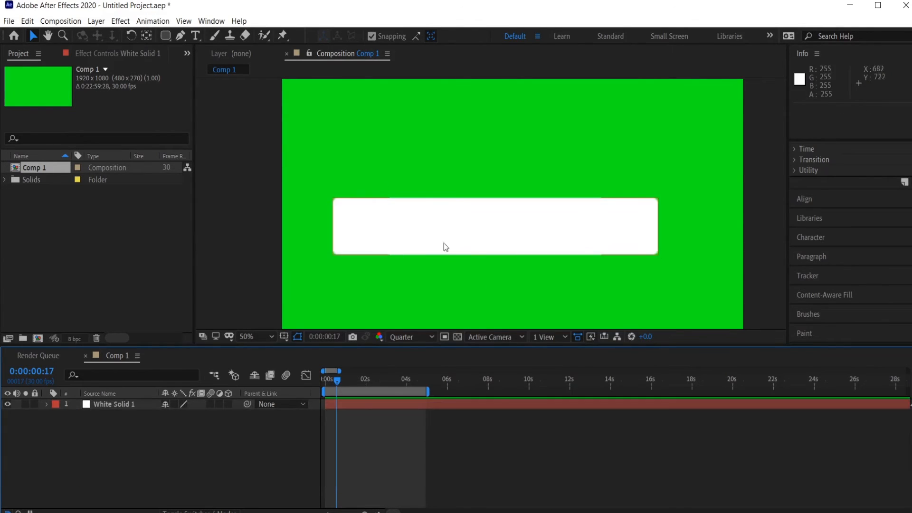
pyautogui.click(384, 212)
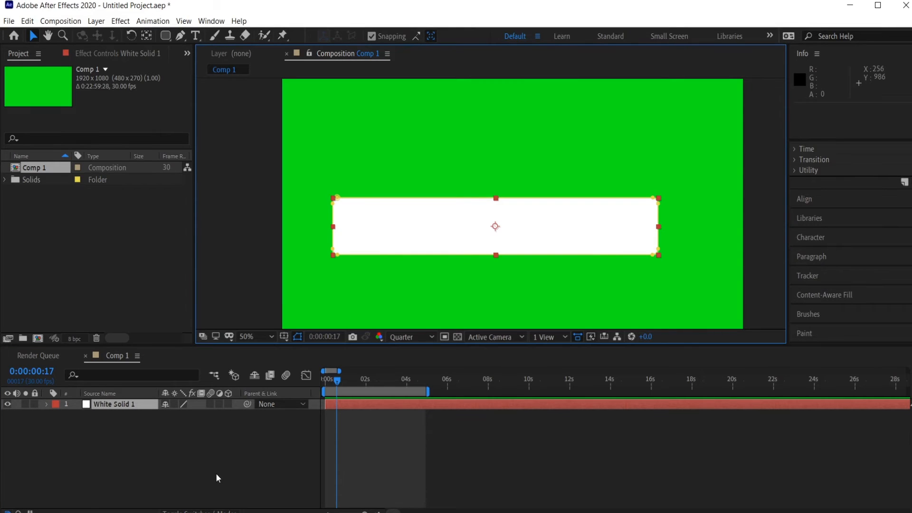
pyautogui.hotkey('ctrl', 'd')
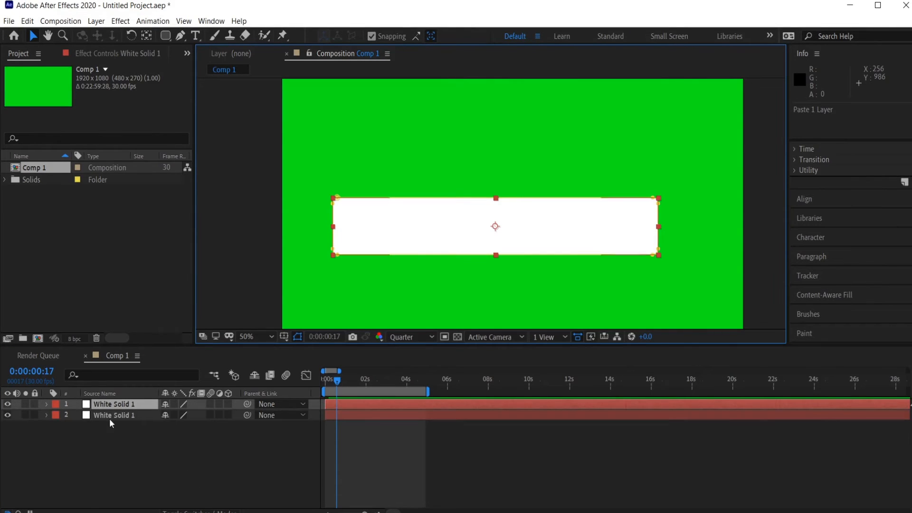
# Delete all transform keyframes from the lower White Solid 1 layer
pyautogui.click(42, 416)
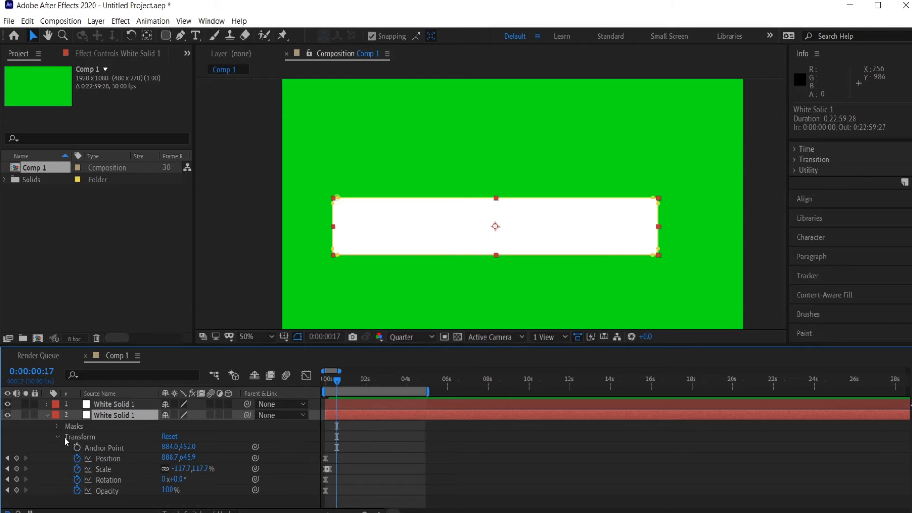
pyautogui.moveTo(349, 498); pyautogui.dragTo(321, 451)
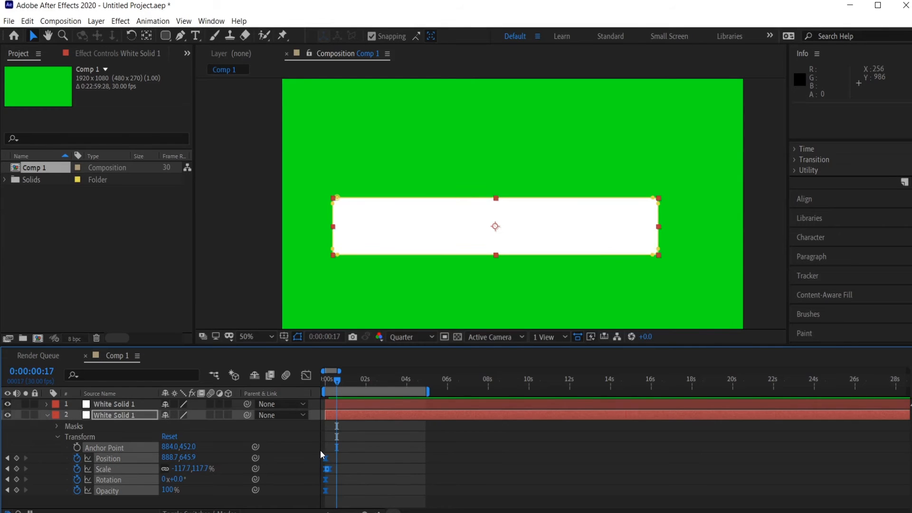
pyautogui.press('Delete')
# Search the effects for "tint" and apply the Tint effect to the White Solid 1 layer without keyframes
pyautogui.click(805, 190)
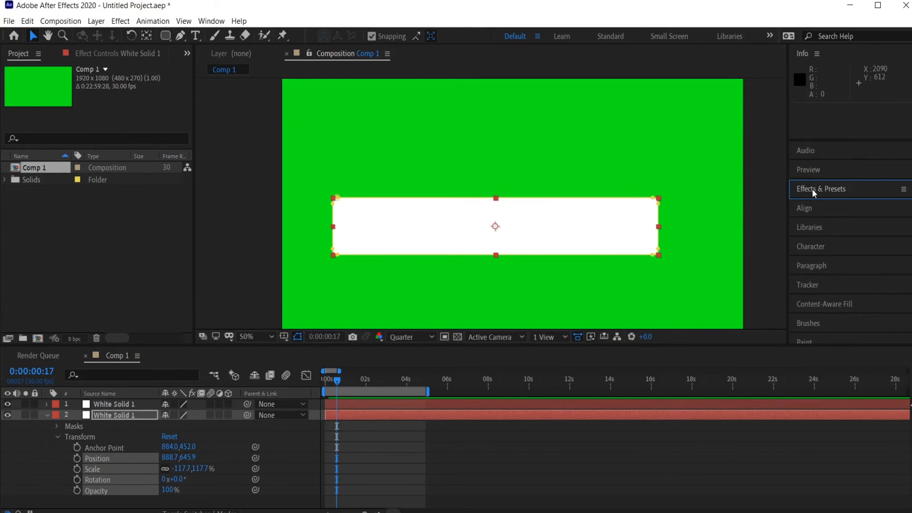
pyautogui.click(814, 191)
pyautogui.click(815, 206)
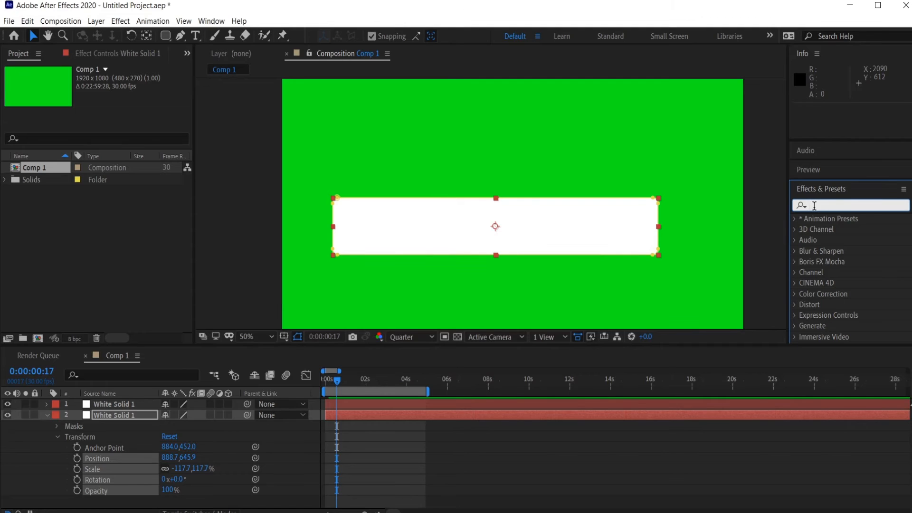
pyautogui.write('tint')
pyautogui.moveTo(833, 263); pyautogui.dragTo(336, 415)
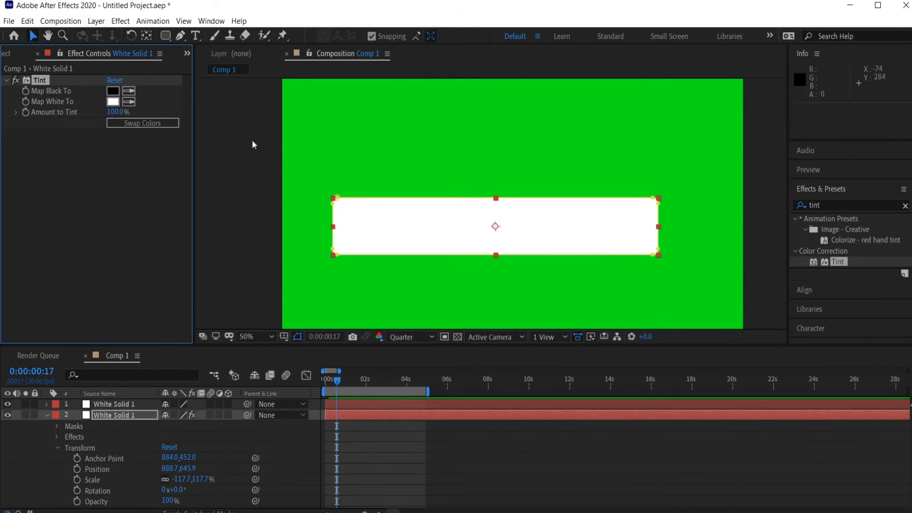
# Set both Tint colours to red, using EB0000 for Map White To
pyautogui.click(112, 90)
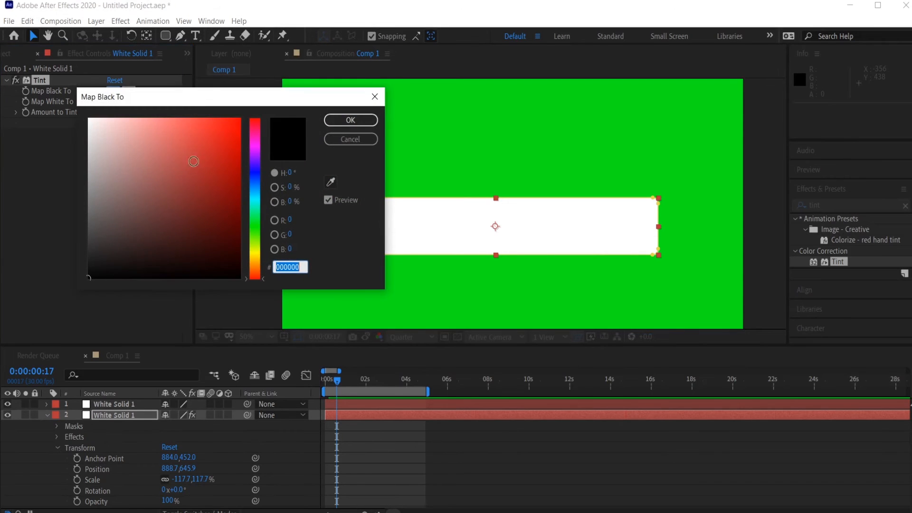
pyautogui.click(240, 131)
pyautogui.click(346, 122)
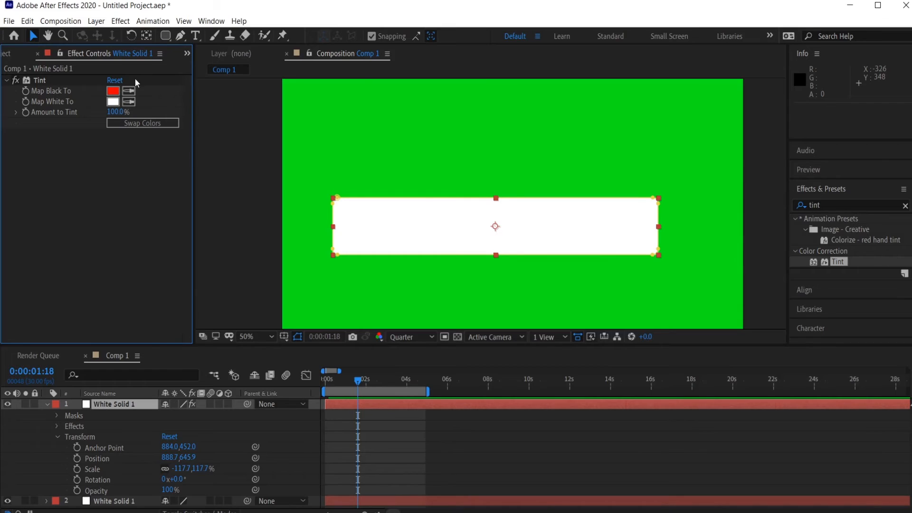
pyautogui.click(110, 104)
pyautogui.moveTo(219, 188)
pyautogui.mouseDown()
pyautogui.moveTo(258, 122)
pyautogui.moveTo(263, 130)
pyautogui.mouseUp()
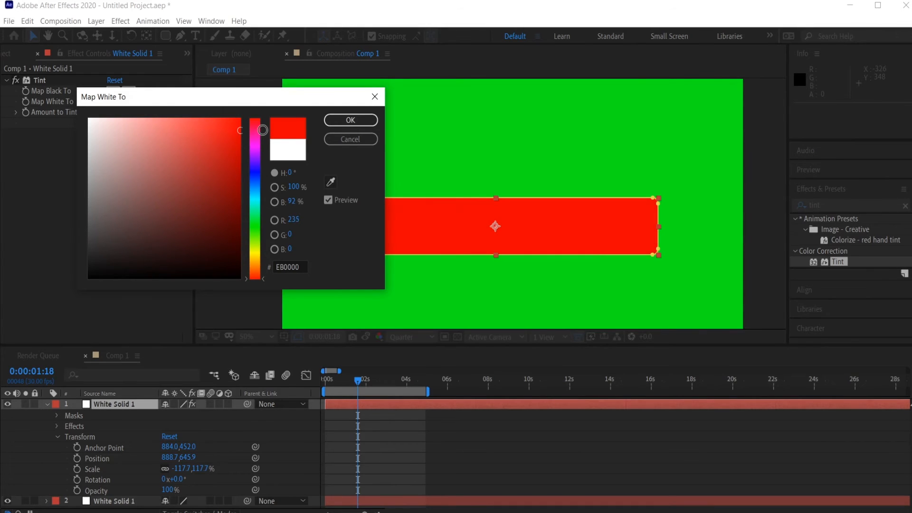
pyautogui.click(361, 123)
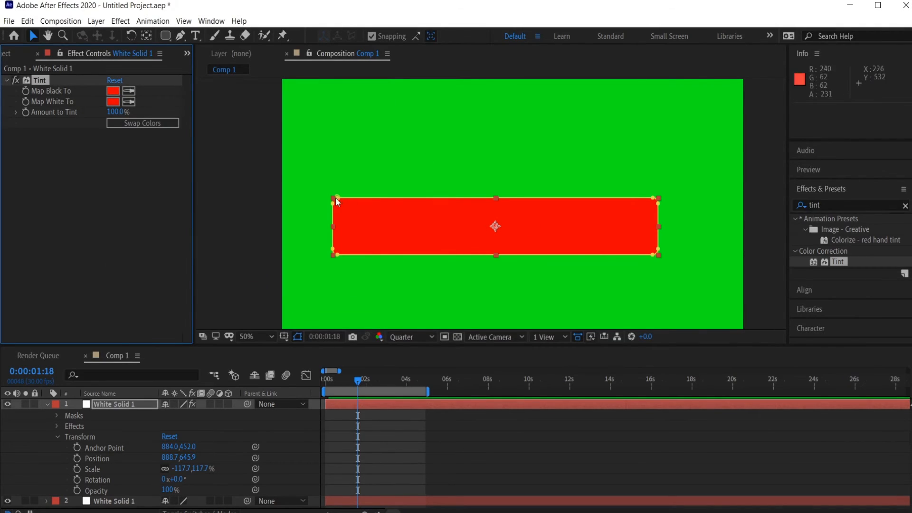
# Shrink the red solid to a small button at the white bar's centre, with Scale about -26.4, 57.3%
pyautogui.moveTo(337, 201); pyautogui.dragTo(459, 226)
pyautogui.click(568, 229)
pyautogui.scroll(2, 561, 230)
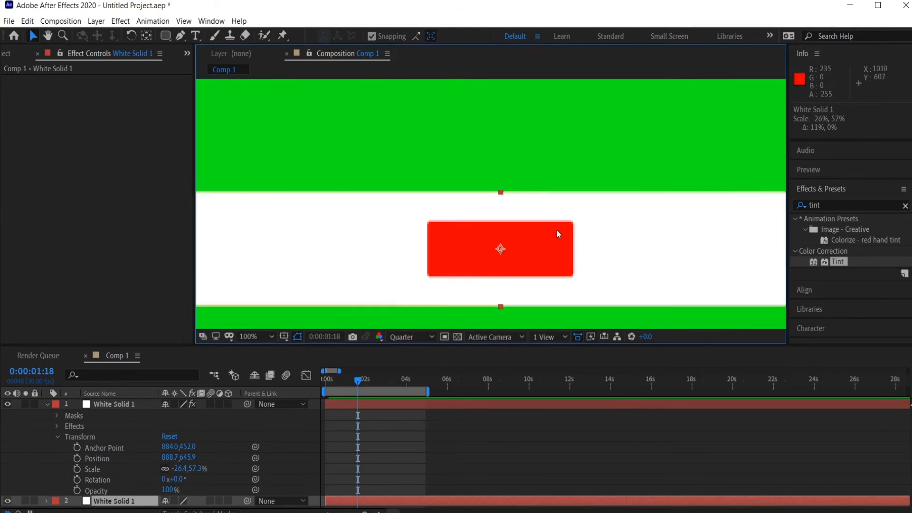
pyautogui.scroll(-2, 519, 233)
pyautogui.scroll(2, 513, 224)
# Enlarge the red button to about -33.2, 68.8% Scale and shift it left to Position 757.7, 645.9
pyautogui.click(512, 226)
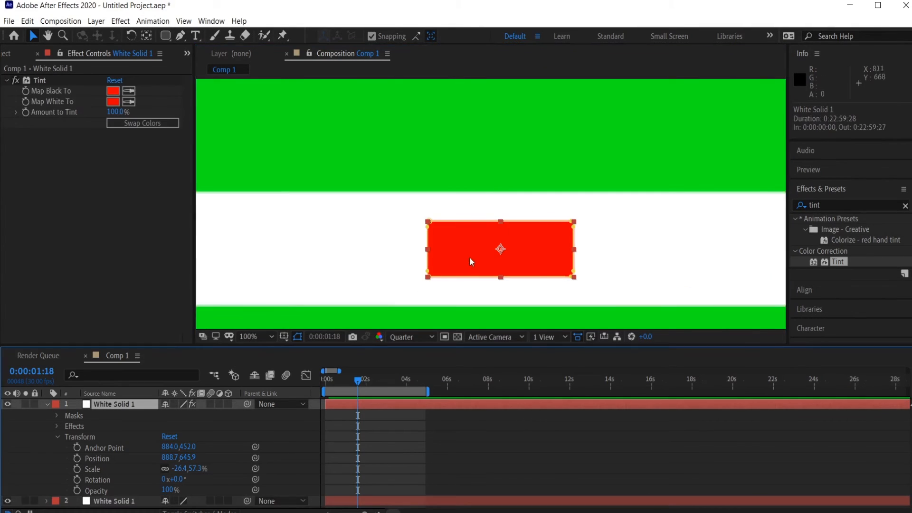
pyautogui.moveTo(472, 262); pyautogui.dragTo(547, 233)
pyautogui.scroll(-2, 659, 230)
pyautogui.scroll(1, 549, 233)
pyautogui.moveTo(421, 224); pyautogui.dragTo(391, 234)
pyautogui.scroll(-1, 570, 220)
pyautogui.click(433, 199)
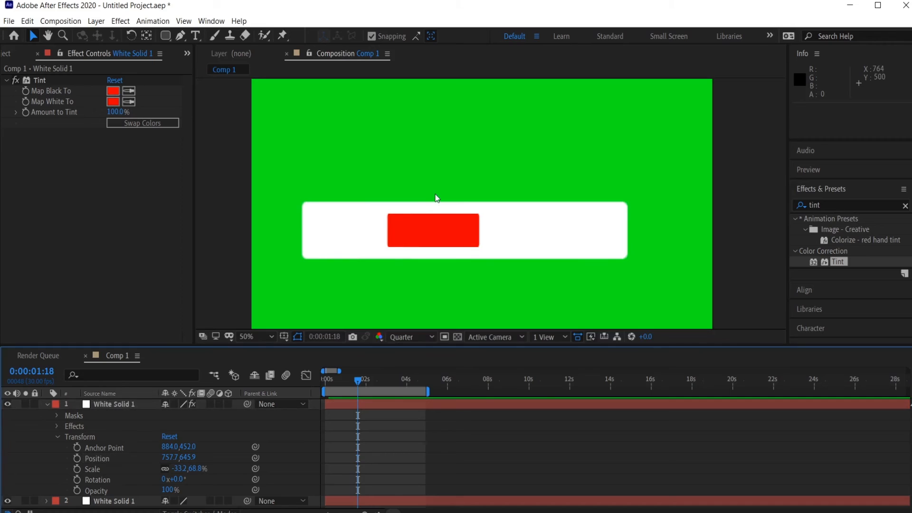
# Move the red button back to the white bar's centre at Position 891.7, 645.9 and reduce its Scale to about -28.3, 56.3%
pyautogui.moveTo(434, 248); pyautogui.dragTo(462, 243)
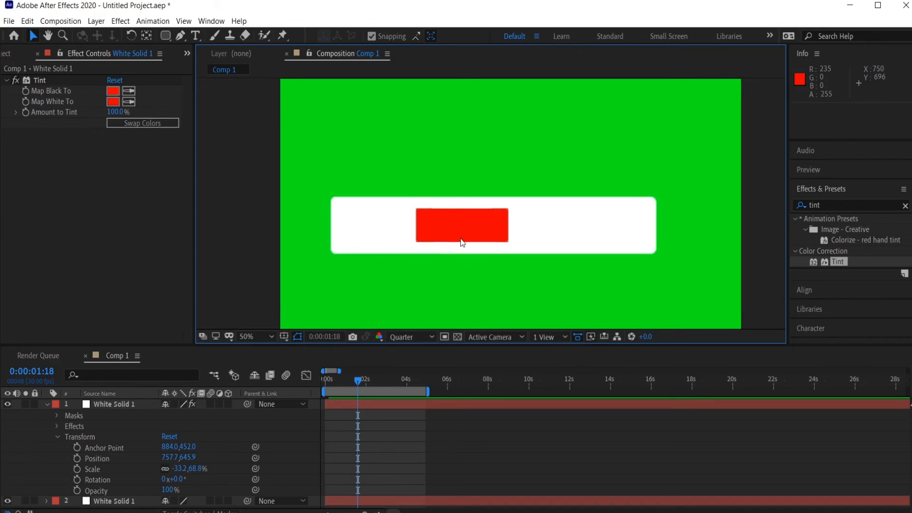
pyautogui.scroll(2, 458, 242)
pyautogui.scroll(-4, 424, 229)
pyautogui.scroll(2, 432, 231)
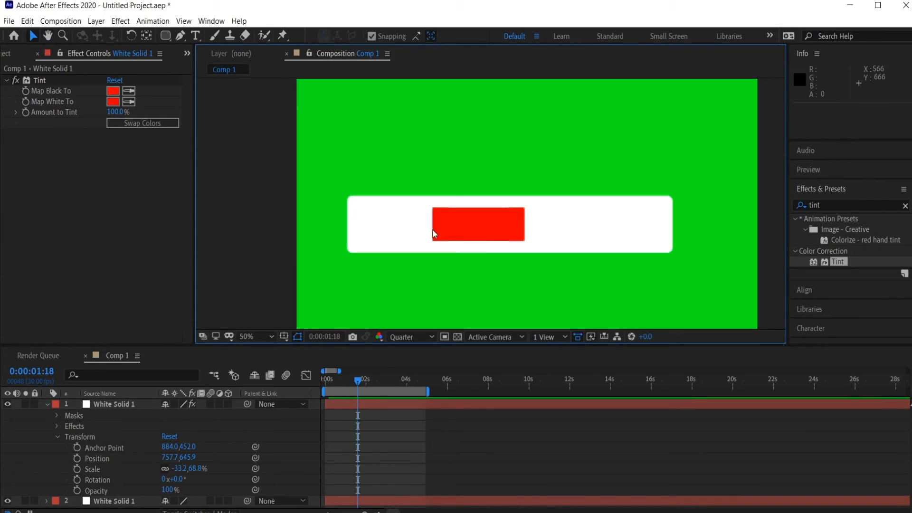
pyautogui.click(482, 236)
pyautogui.moveTo(477, 227); pyautogui.dragTo(484, 225)
pyautogui.click(489, 451)
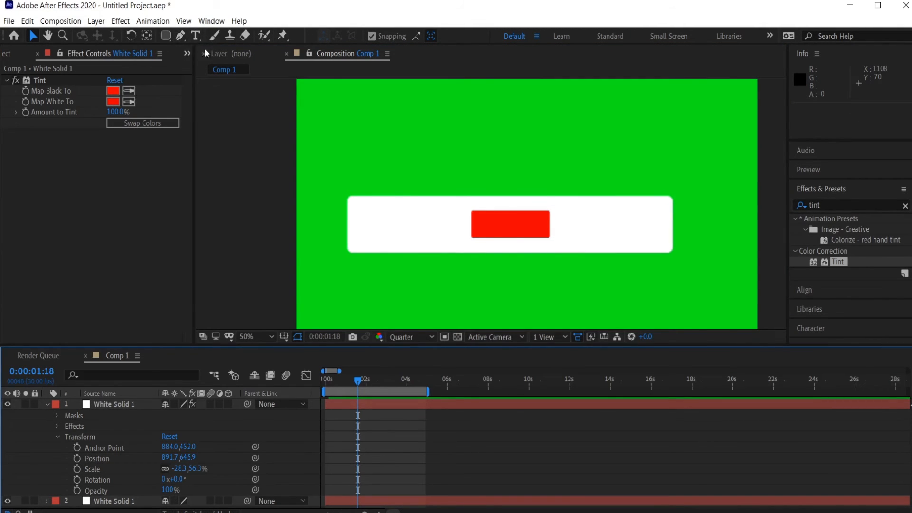
# Add a text box inside the red button reading SUBSCRIBE in white Arial Regular at 53 px
pyautogui.click(196, 36)
pyautogui.scroll(1, 502, 228)
pyautogui.moveTo(481, 222); pyautogui.dragTo(541, 234)
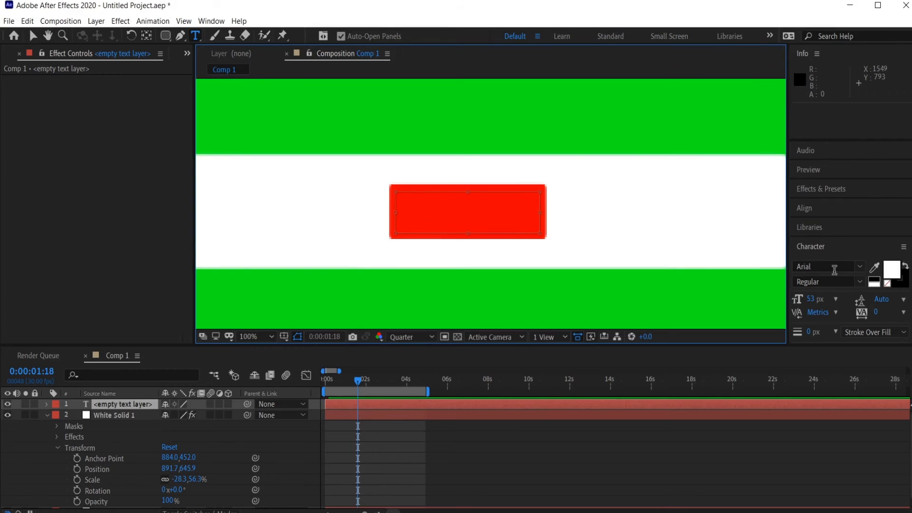
pyautogui.click(838, 267)
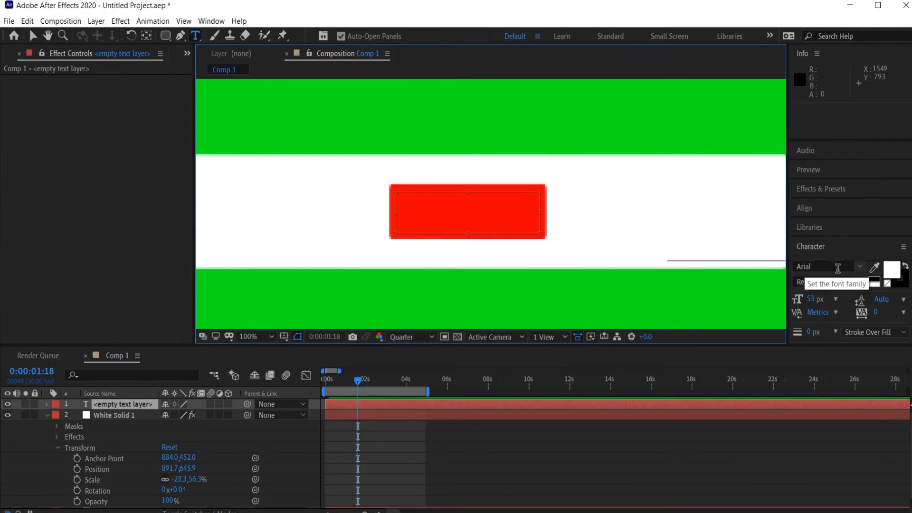
pyautogui.click(846, 282)
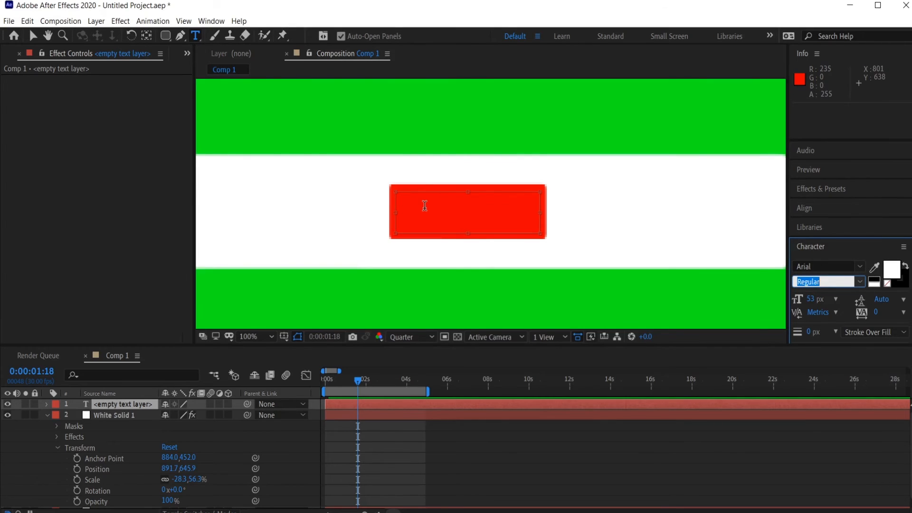
pyautogui.click(425, 205)
pyautogui.write('SUBS')
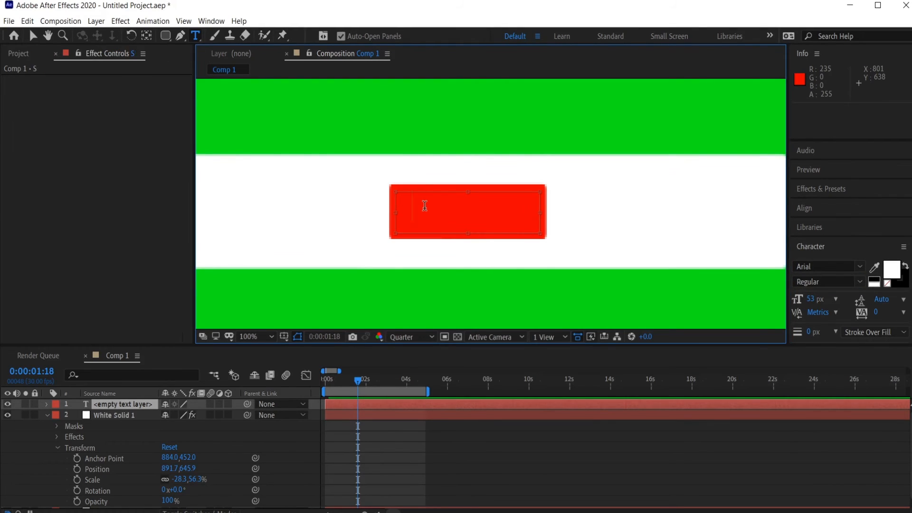
pyautogui.write('CRIBE')
pyautogui.moveTo(541, 212); pyautogui.dragTo(564, 208)
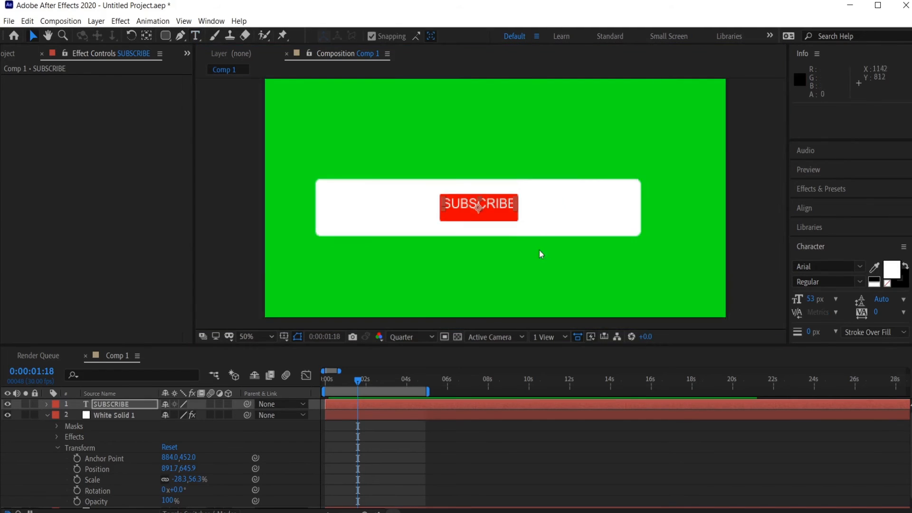
# Move the SUBSCRIBE text down to the red button's middle and scale it to about 70%
pyautogui.scroll(1, 504, 230)
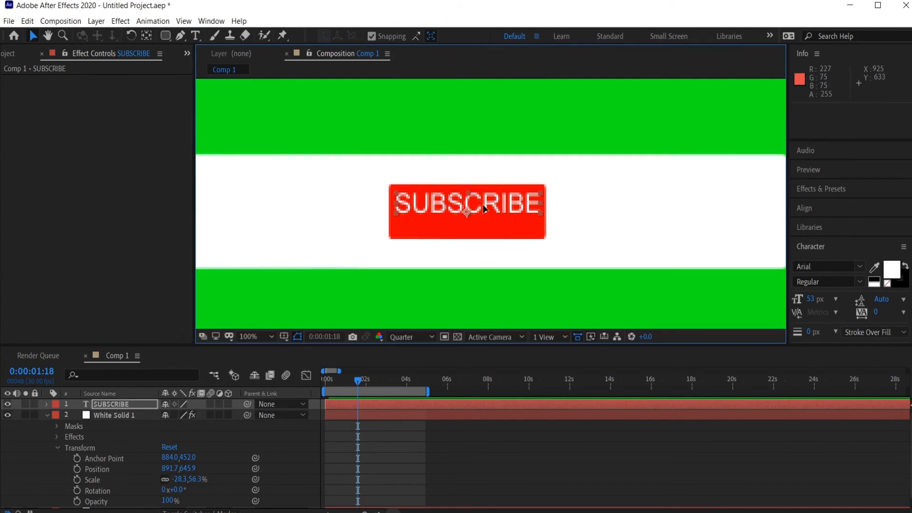
pyautogui.moveTo(485, 208); pyautogui.dragTo(485, 216)
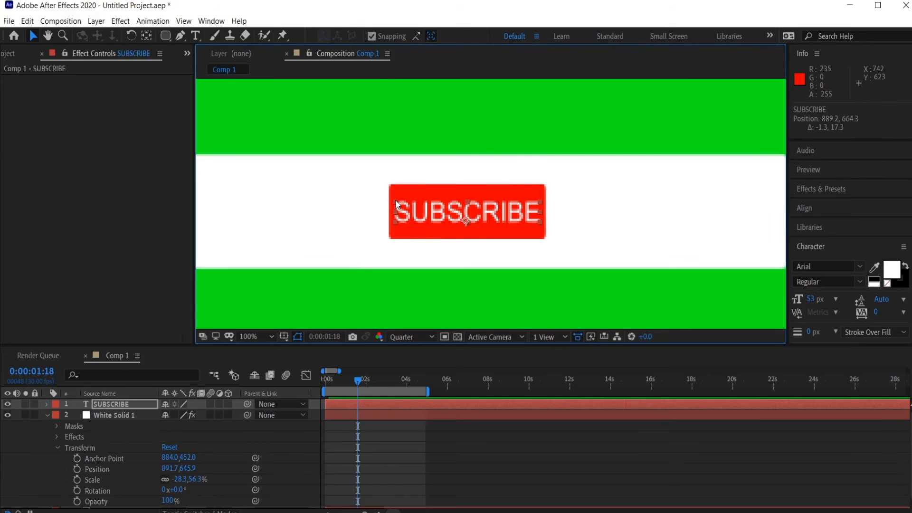
pyautogui.moveTo(395, 205); pyautogui.dragTo(416, 200)
# Set the composition's preview resolution to Full and deselect the text layer
pyautogui.click(401, 337)
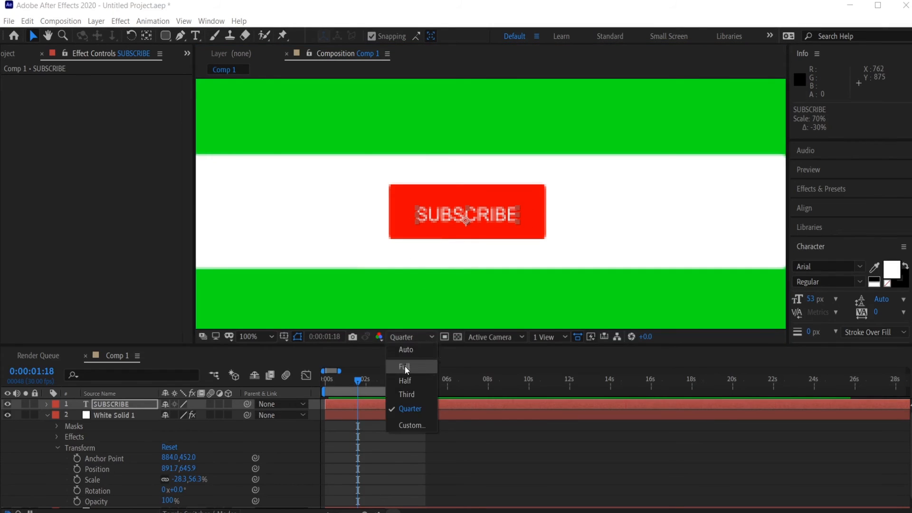
pyautogui.click(406, 367)
pyautogui.click(397, 474)
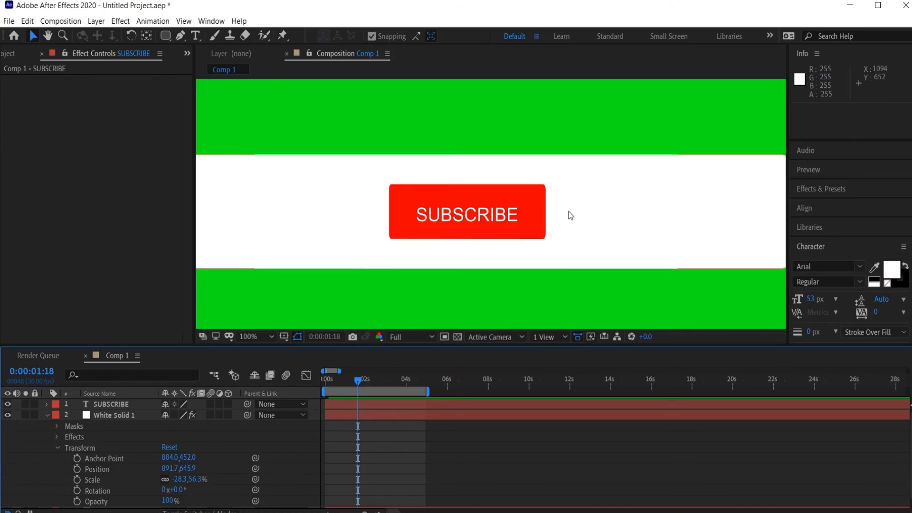
# Enlarge the SUBSCRIBE text to about 76% and set the preview resolution to Quarter
pyautogui.scroll(-1, 568, 212)
pyautogui.scroll(1, 451, 222)
pyautogui.click(458, 216)
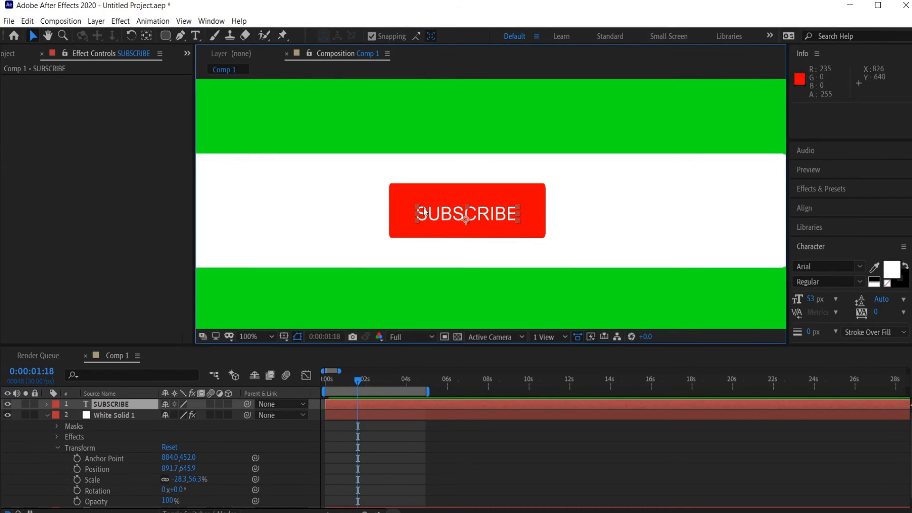
pyautogui.moveTo(424, 212); pyautogui.dragTo(412, 204)
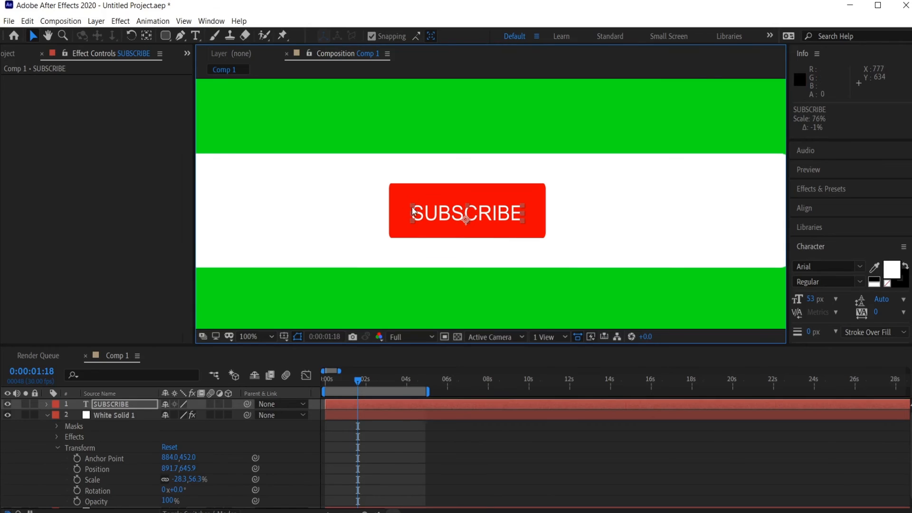
pyautogui.click(397, 424)
pyautogui.scroll(-1, 491, 230)
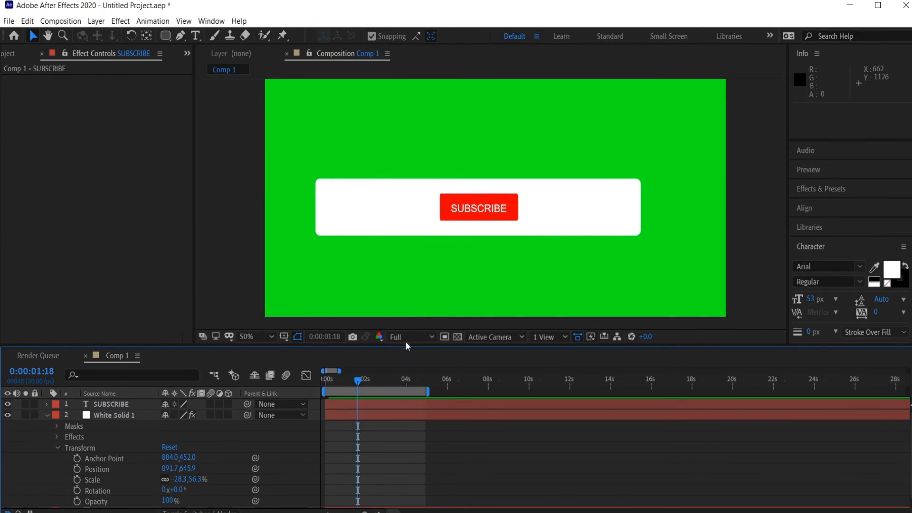
pyautogui.click(409, 338)
pyautogui.click(409, 409)
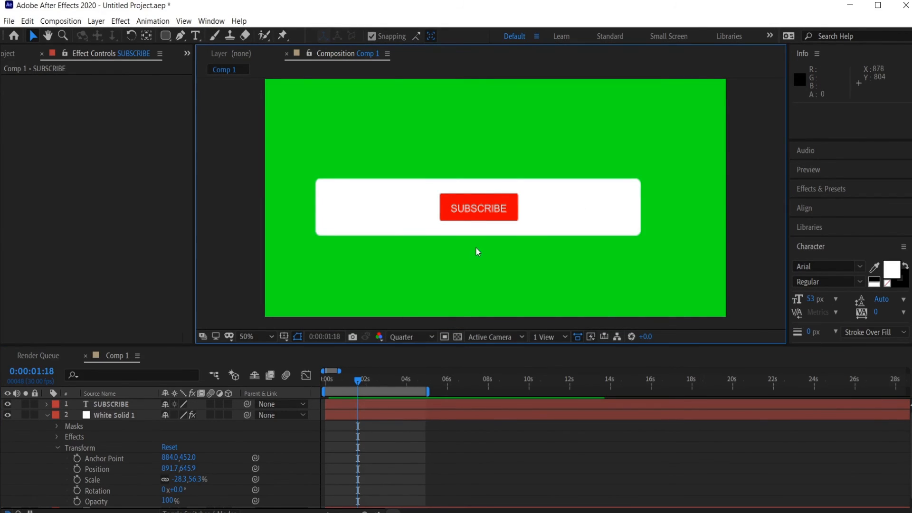
# Parent the SUBSCRIBE text layer to the red button's layer
pyautogui.click(113, 404)
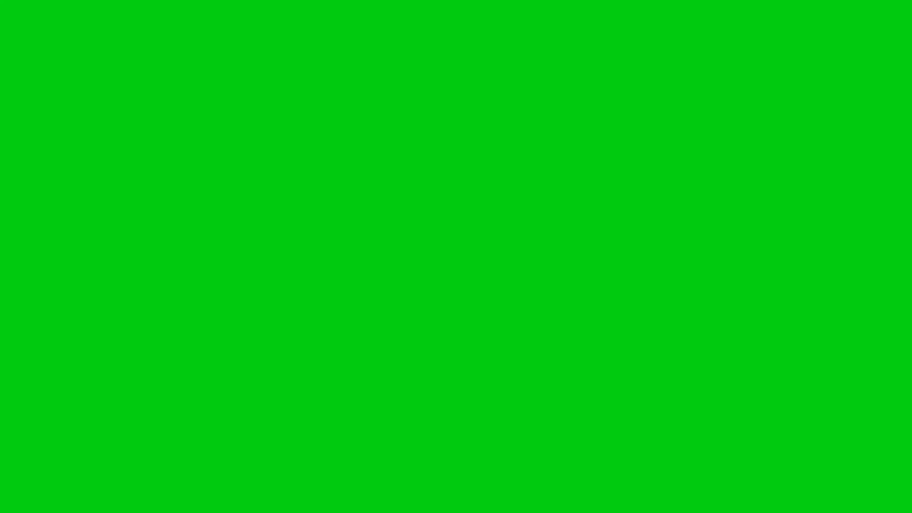
pyautogui.moveTo(247, 404); pyautogui.dragTo(132, 421)
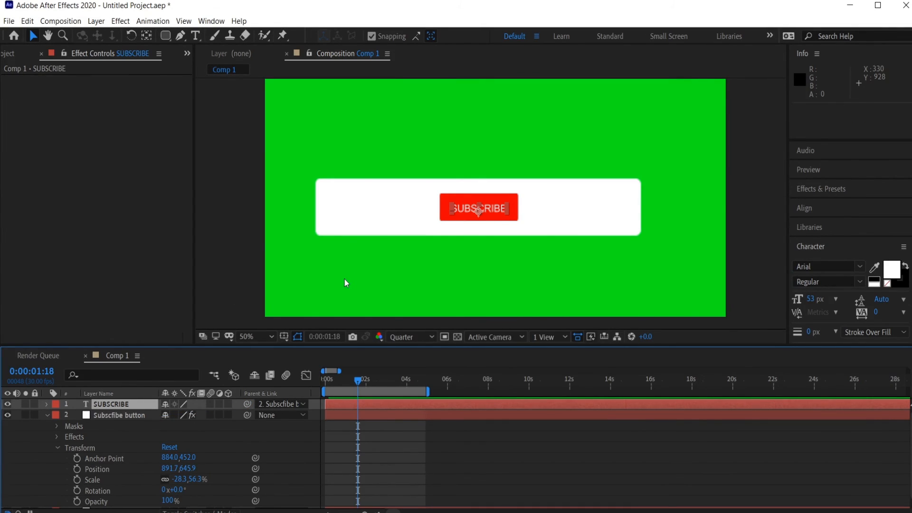
# Try scaling the red button by its corner to check that the SUBSCRIBE text follows
pyautogui.press('.')
pyautogui.click(400, 186)
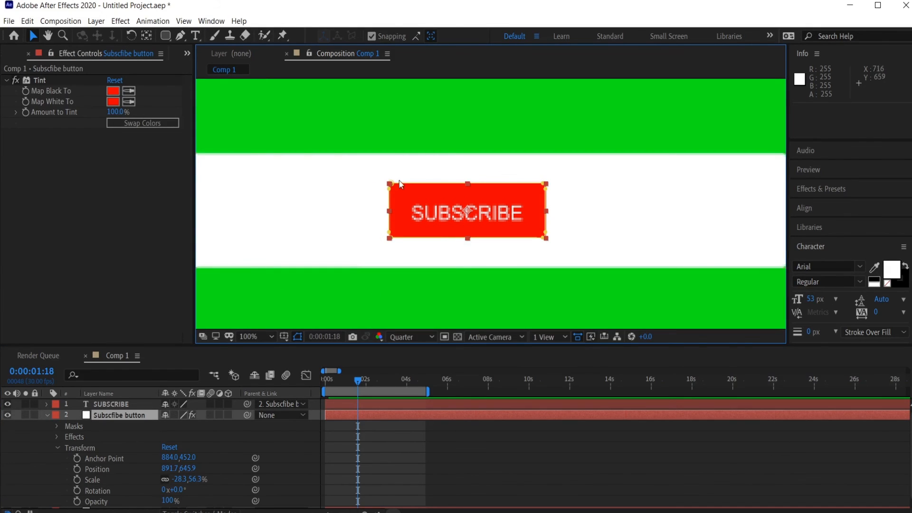
pyautogui.moveTo(391, 183); pyautogui.dragTo(399, 202)
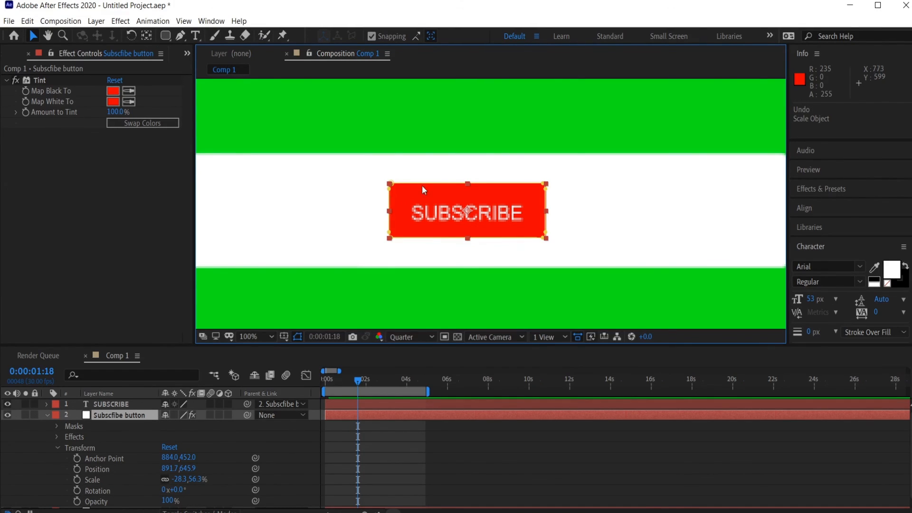
# Parent the red subscribe button's layer to the White Solid 1 layer
pyautogui.scroll(-4, 422, 185)
pyautogui.click(438, 208)
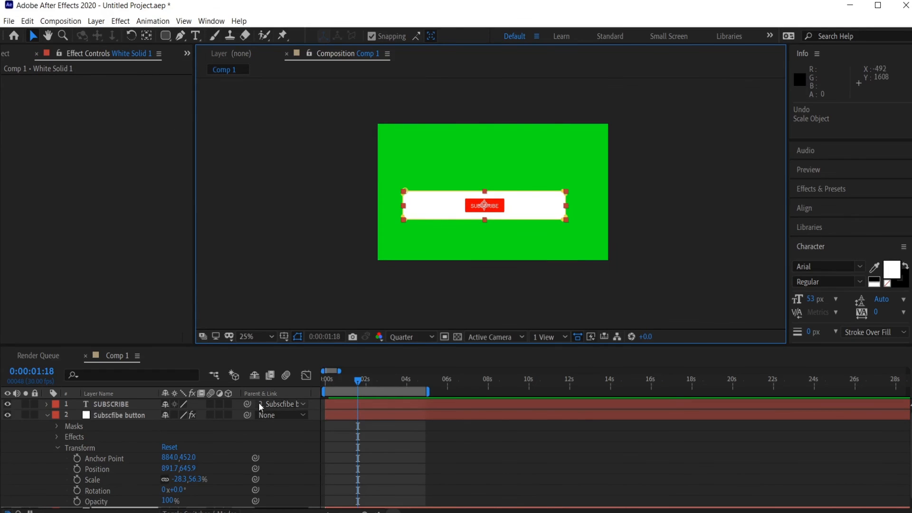
pyautogui.click(265, 415)
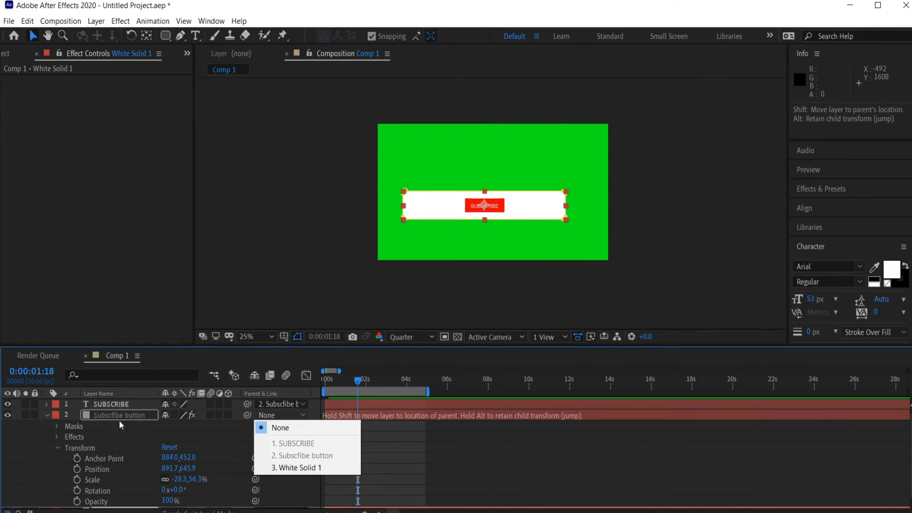
pyautogui.click(47, 415)
pyautogui.click(47, 415)
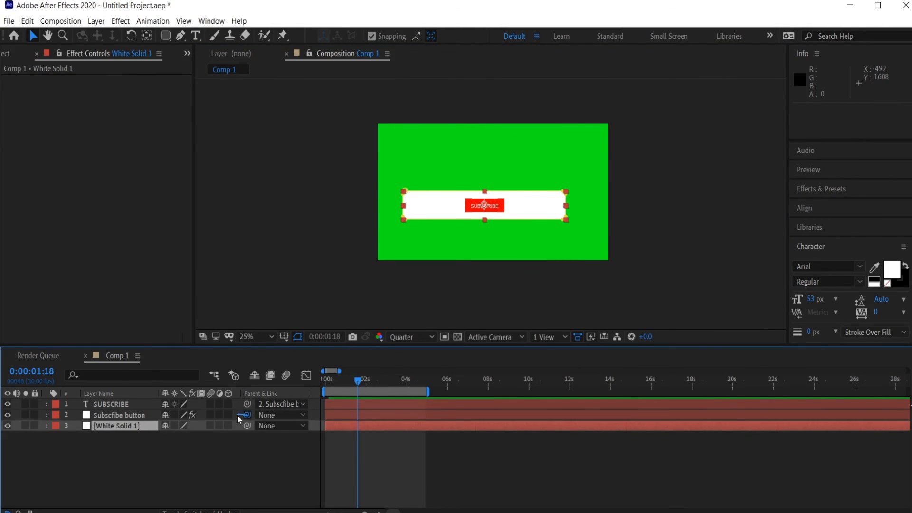
pyautogui.moveTo(238, 415); pyautogui.dragTo(143, 426)
pyautogui.scroll(2, 465, 197)
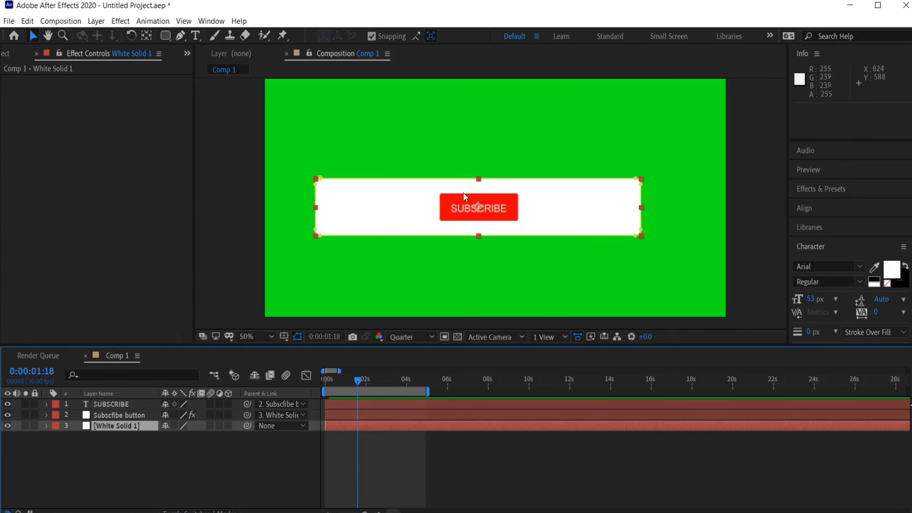
# Preview the bar's pop-in animation from the start of the composition to check that the button and text follow
pyautogui.moveTo(357, 382); pyautogui.dragTo(319, 382)
pyautogui.press('space')
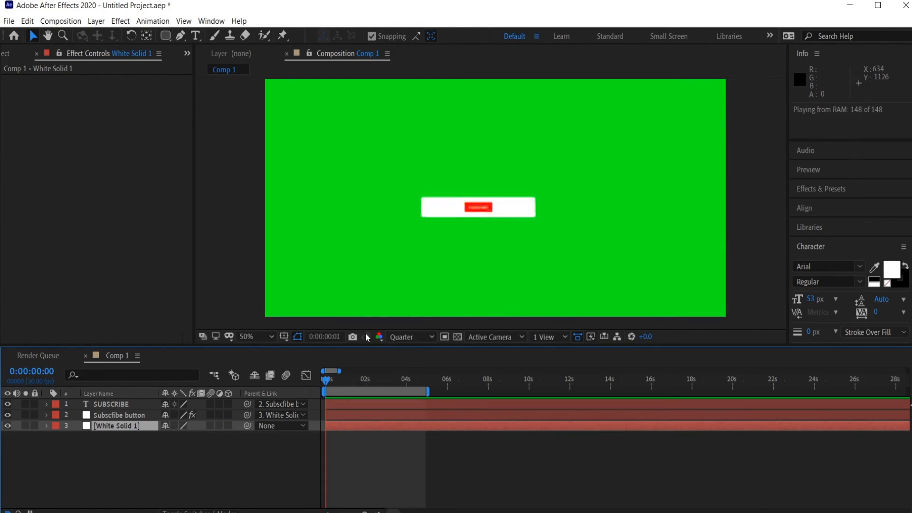
pyautogui.press('space')
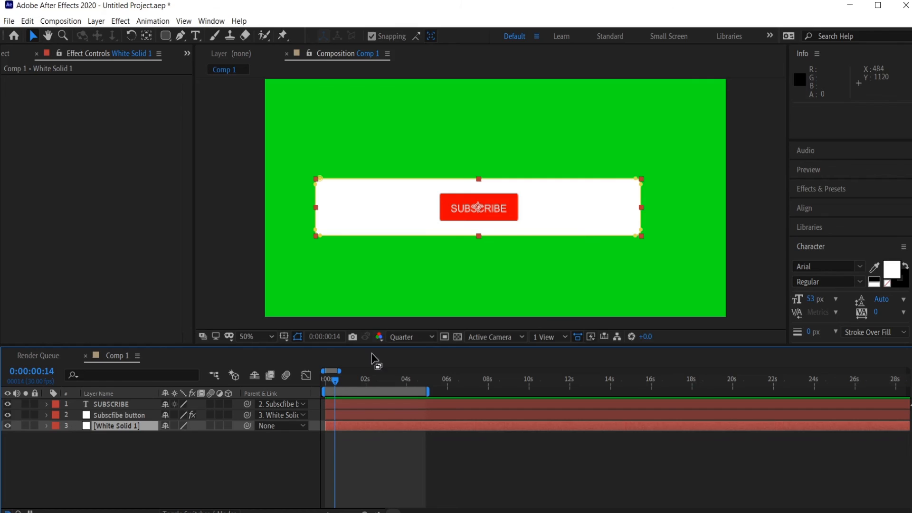
pyautogui.moveTo(331, 384); pyautogui.dragTo(326, 383)
pyautogui.press('space')
pyautogui.press('space')
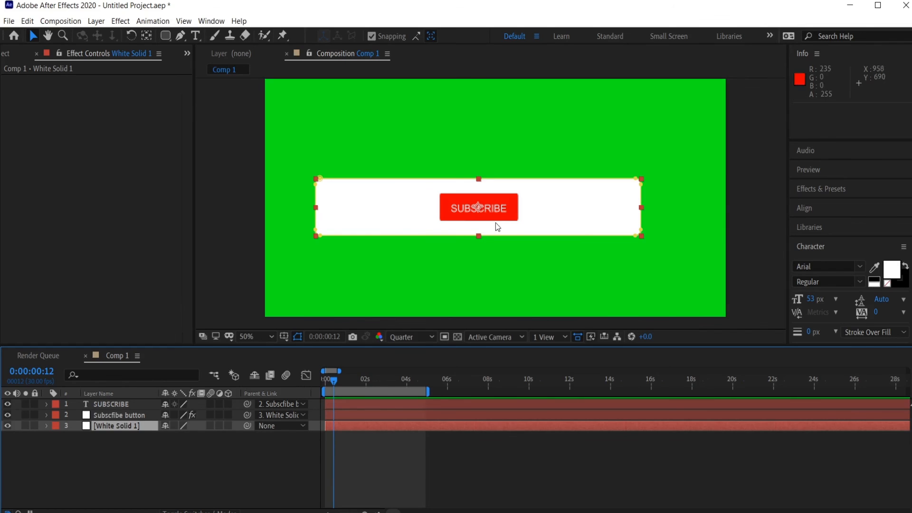
# Move the red button horizontally rightward from the white bar's centre to position about 748, 452, and select the white bar
pyautogui.scroll(2, 495, 224)
pyautogui.click(336, 405)
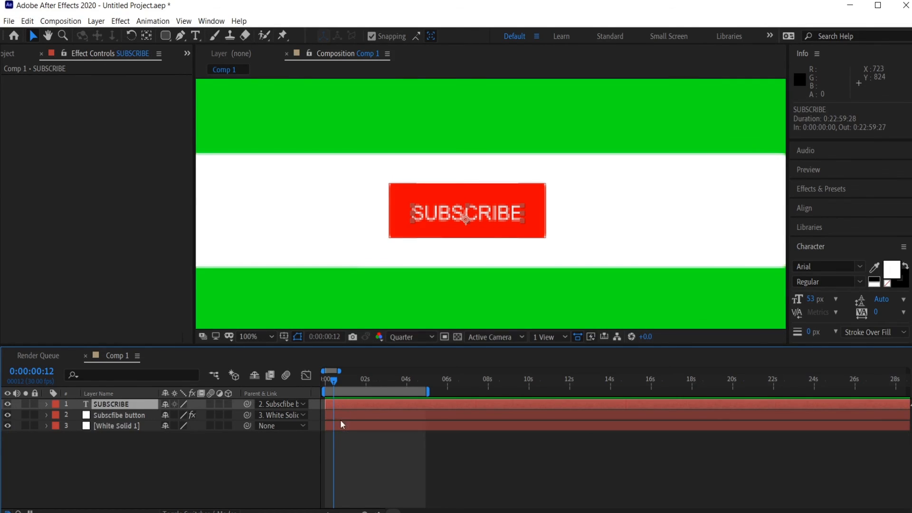
pyautogui.click(340, 417)
pyautogui.moveTo(464, 200); pyautogui.dragTo(505, 196)
pyautogui.scroll(-3, 504, 200)
pyautogui.click(592, 200)
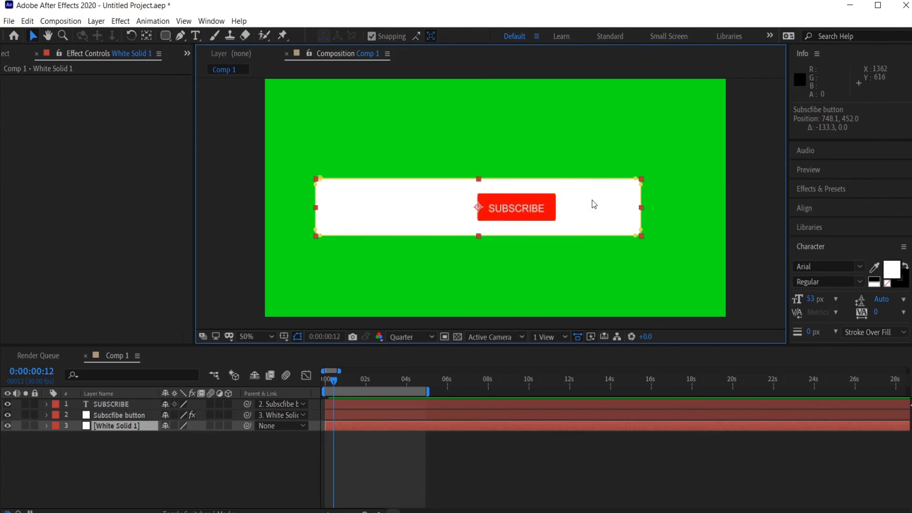
# At the bar's second scale keyframe, frame 5, unparent the red button and narrow the white bar to a horizontal scale of about -96.2%
pyautogui.click(47, 427)
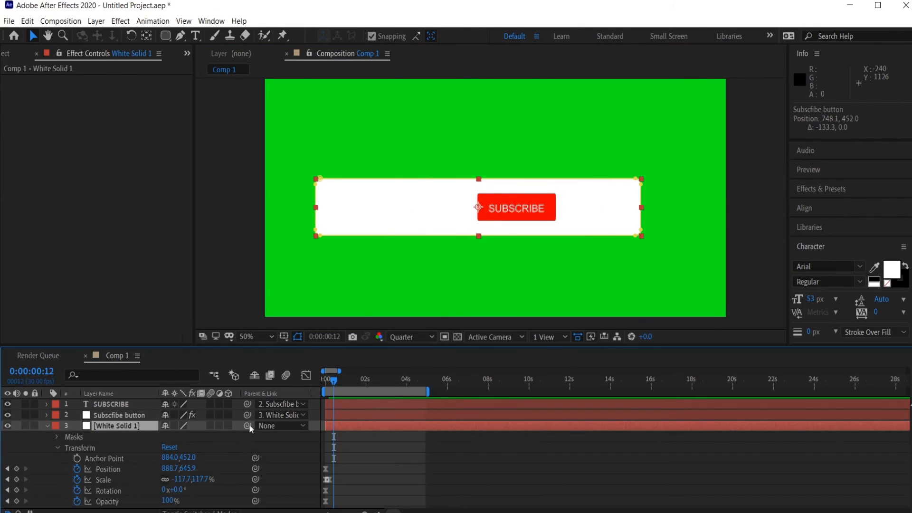
pyautogui.moveTo(341, 369); pyautogui.dragTo(343, 389)
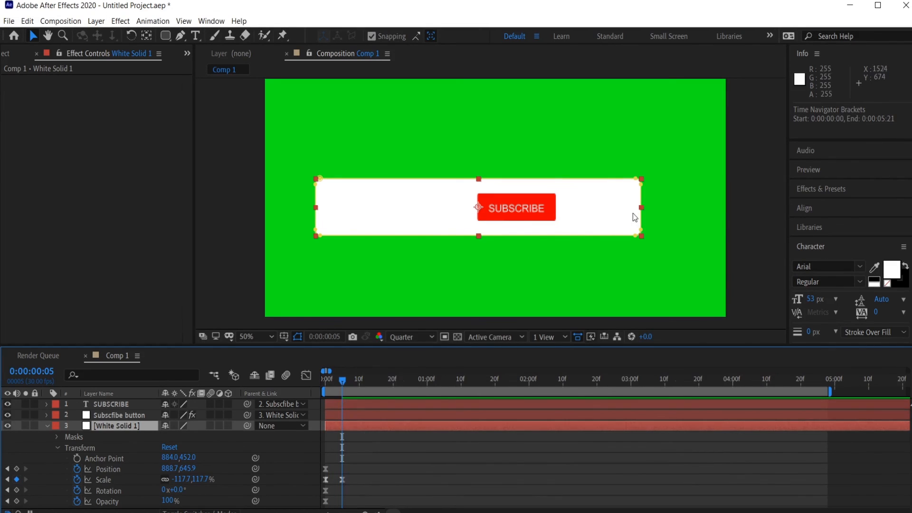
pyautogui.click(272, 416)
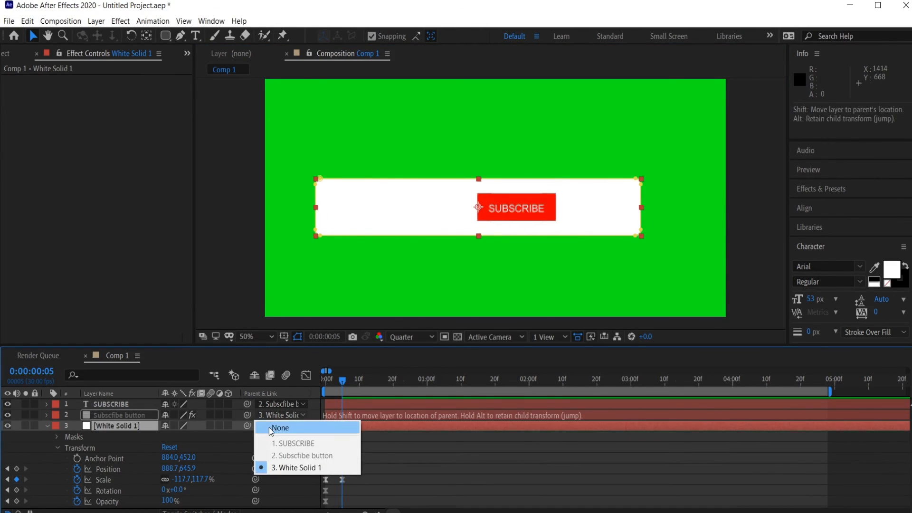
pyautogui.click(280, 428)
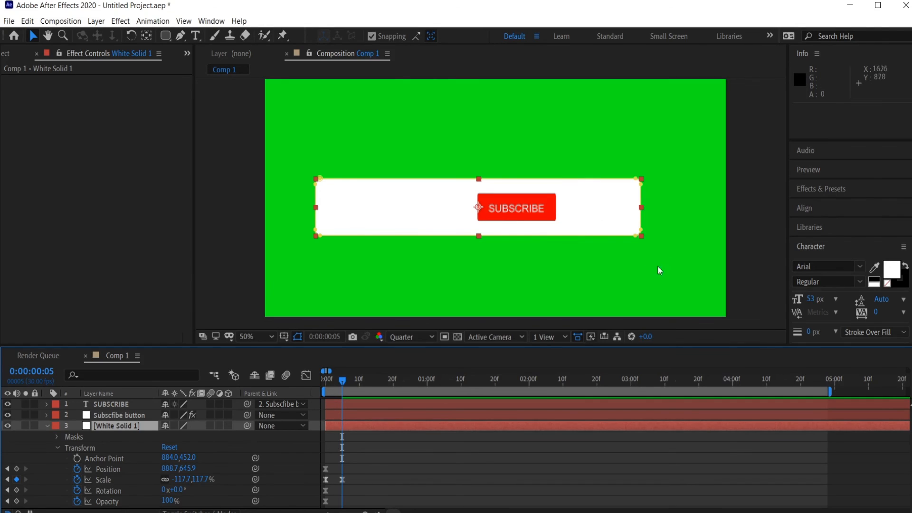
pyautogui.moveTo(643, 206); pyautogui.dragTo(612, 205)
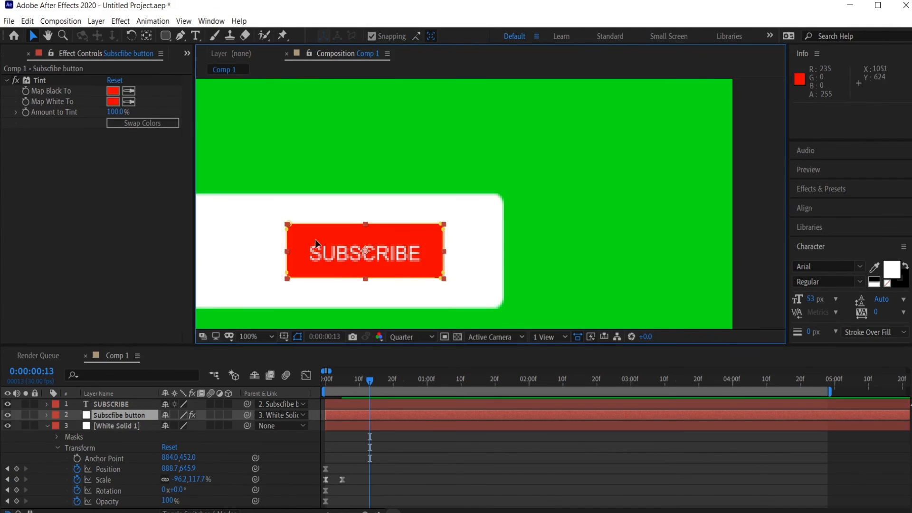
# Move the red button horizontally to the white bar's right end, at position about 479, 452
pyautogui.moveTo(318, 243); pyautogui.dragTo(342, 239)
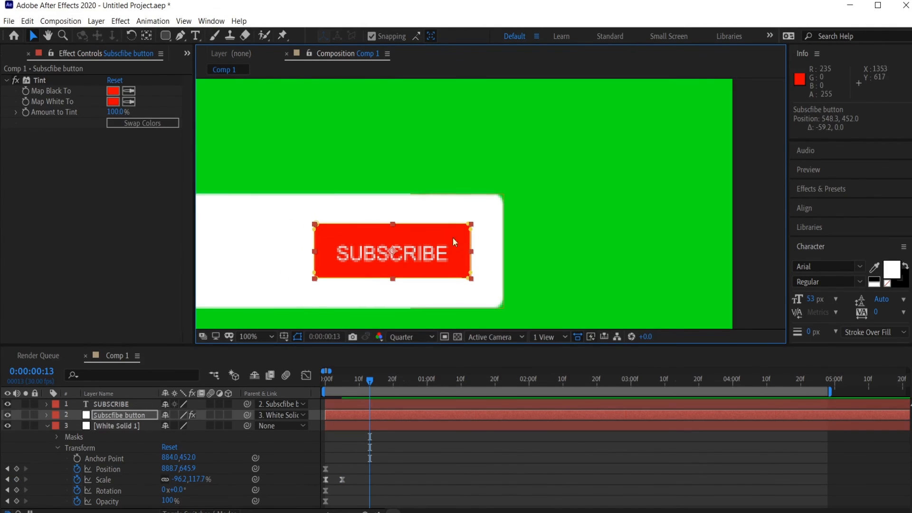
pyautogui.moveTo(427, 235); pyautogui.dragTo(466, 238)
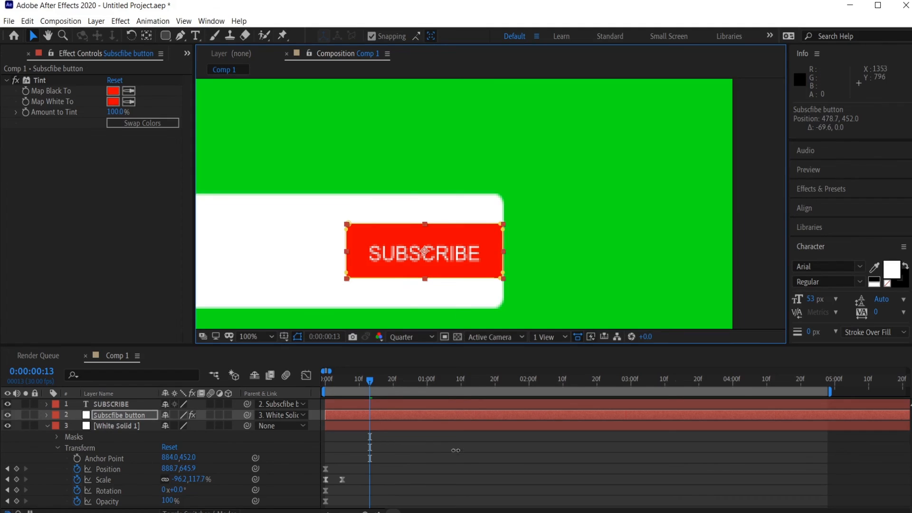
pyautogui.scroll(-1, 469, 264)
pyautogui.scroll(1, 469, 244)
pyautogui.click(458, 233)
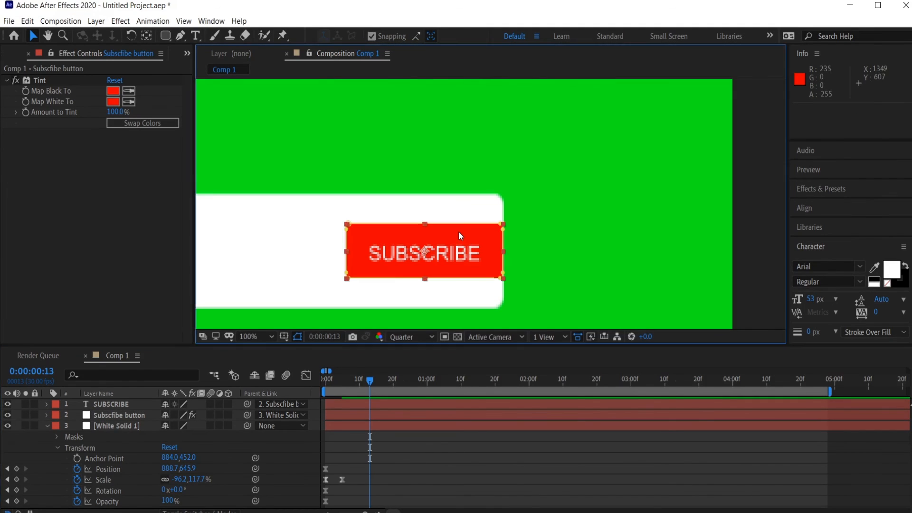